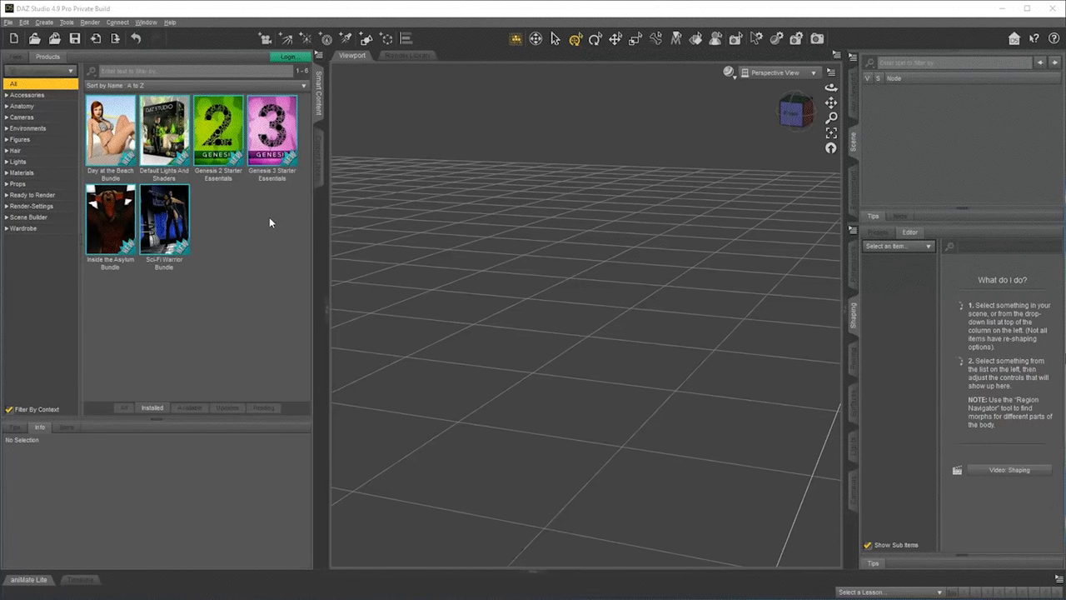
Select Genesis 3 Starter Essentials in the Products list to show its details
left_click(272, 134)
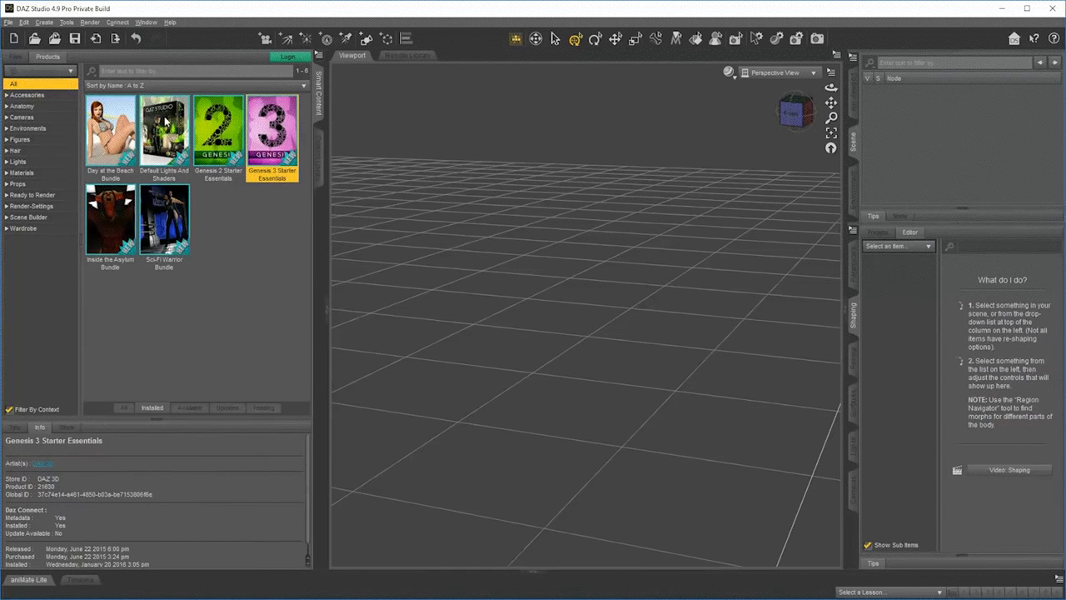
Load Genesis 3 Male from Starter Essentials' Figures category into the scene, then return to products
double_click(277, 130)
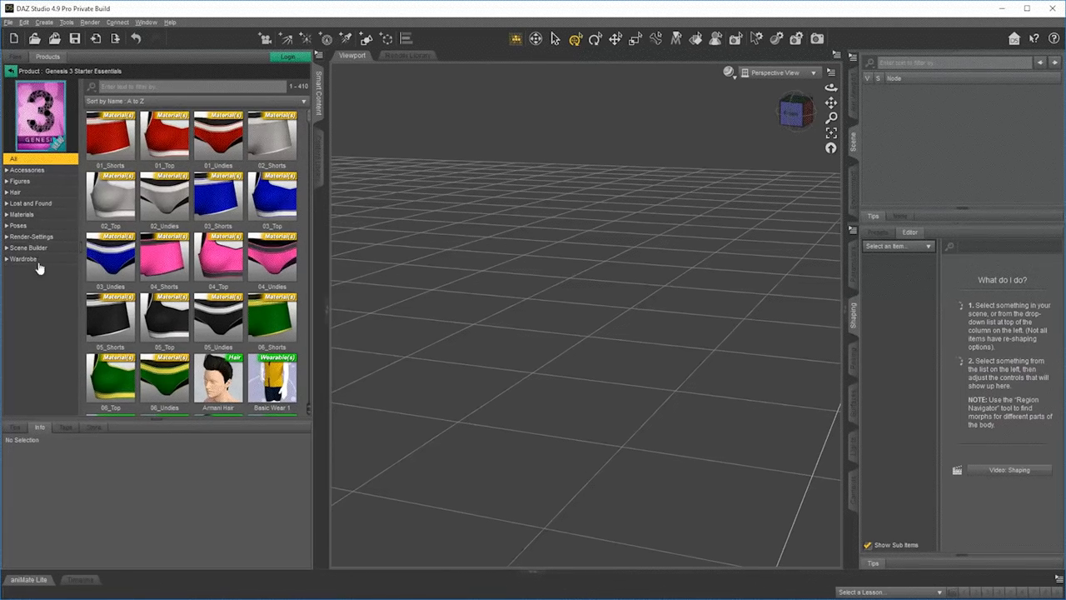
left_click(33, 181)
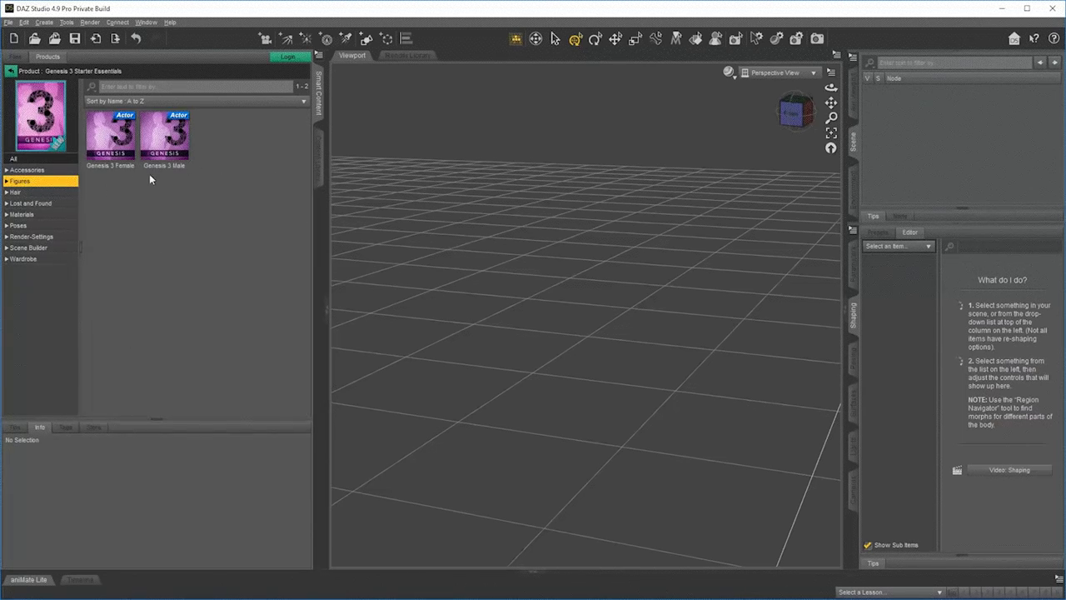
double_click(162, 135)
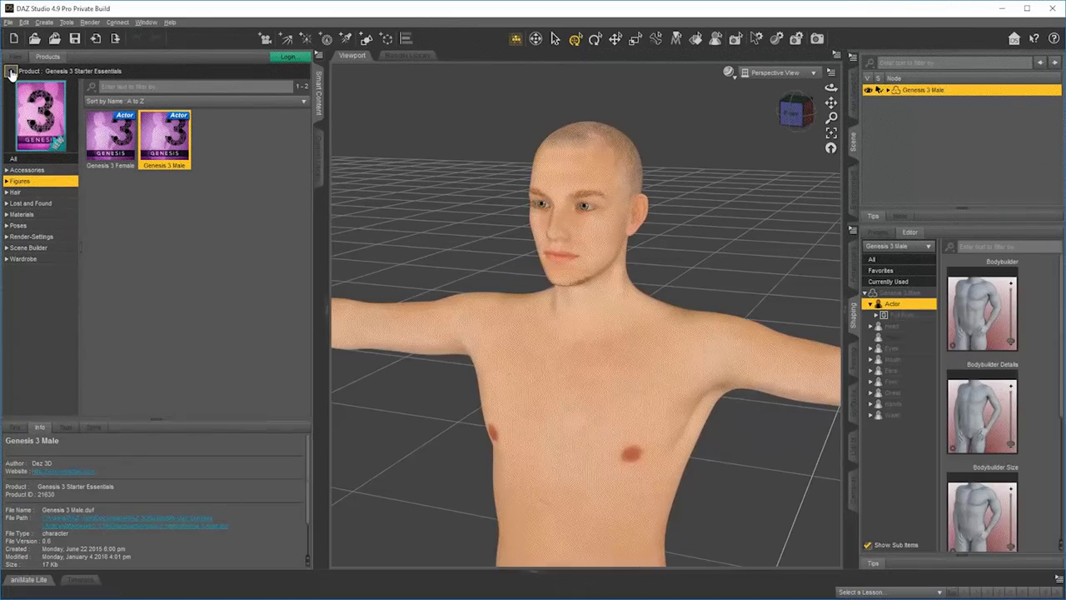
left_click(11, 73)
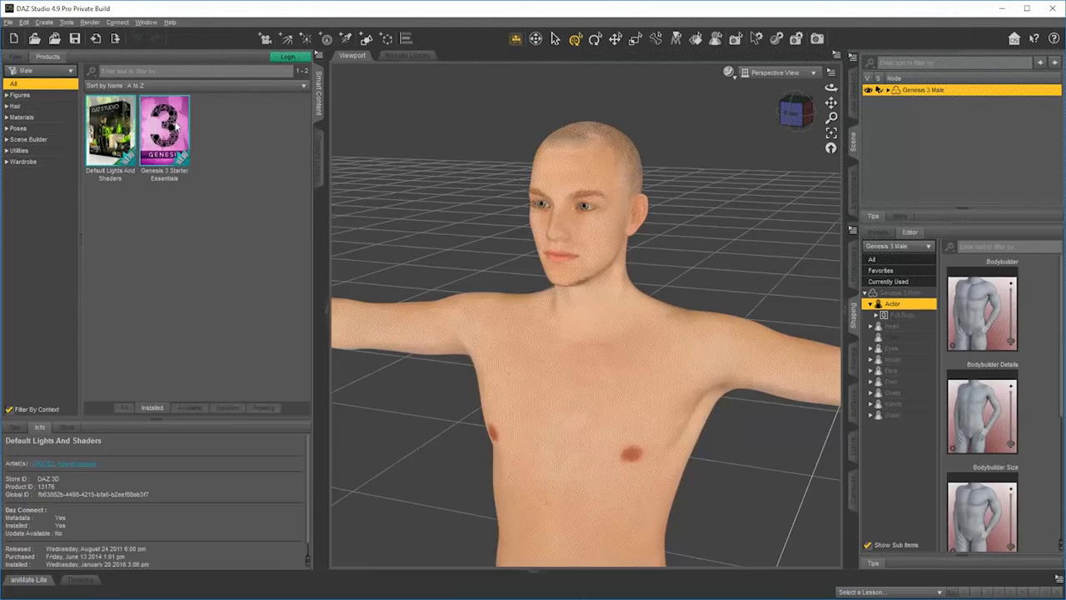
Filter products by context to fit Genesis 3 Male and limit them to Wardrobe
mouse_move(176, 126)
left_click(9, 410)
left_click(9, 410)
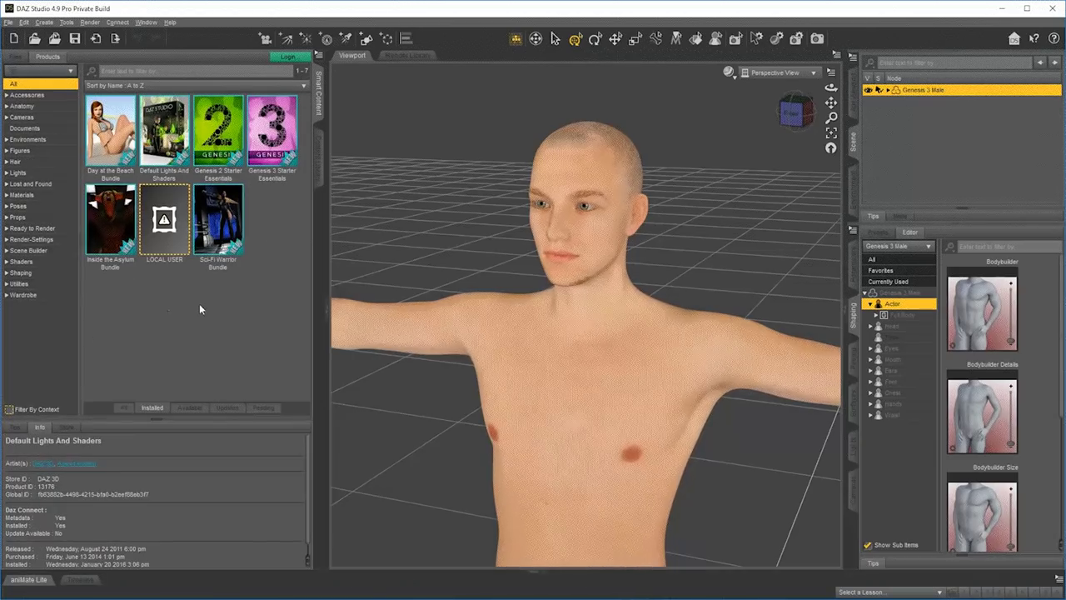
left_click(9, 410)
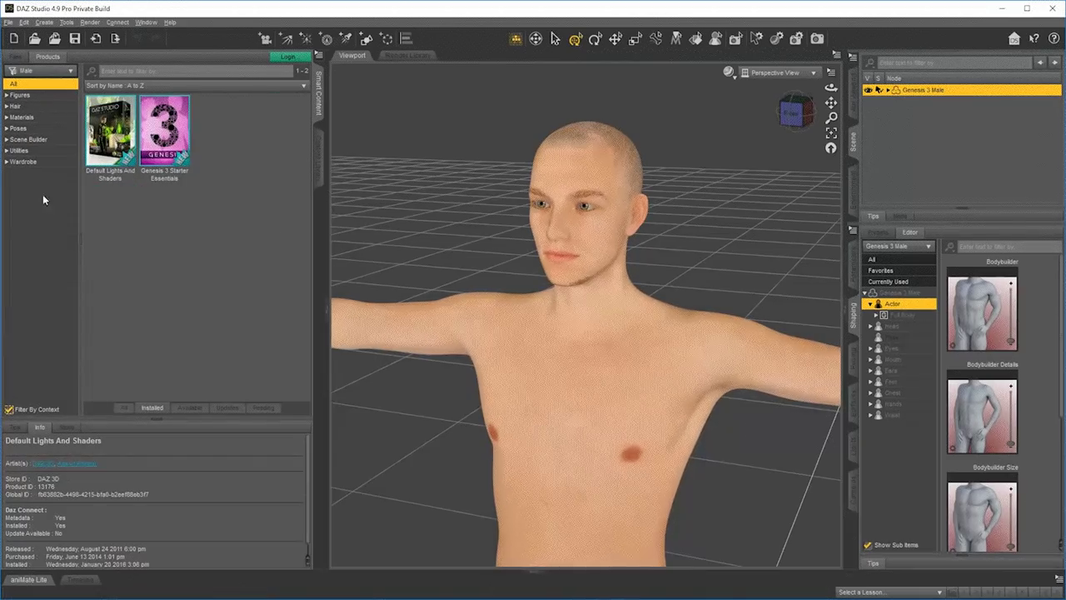
left_click(25, 162)
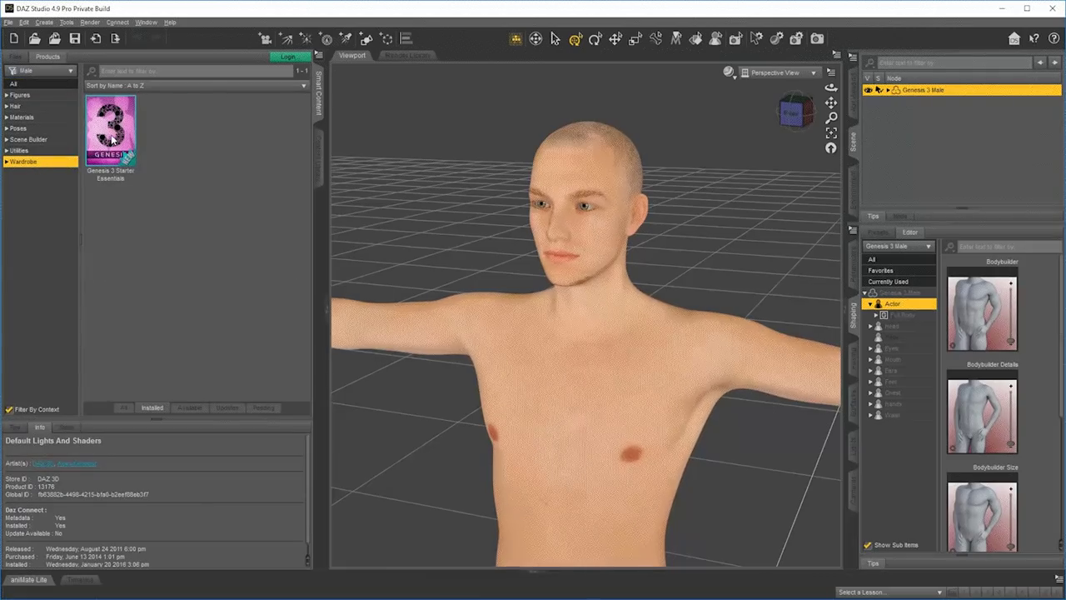
Explore Genesis 3 Starter Essentials' wardrobe items and return to the product list
mouse_move(113, 142)
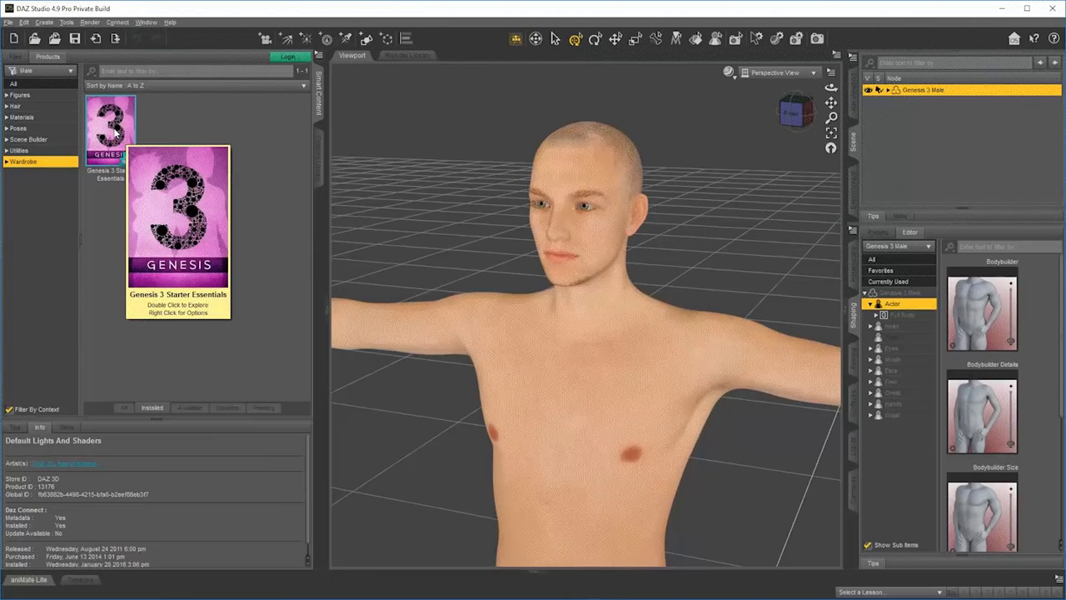
double_click(117, 133)
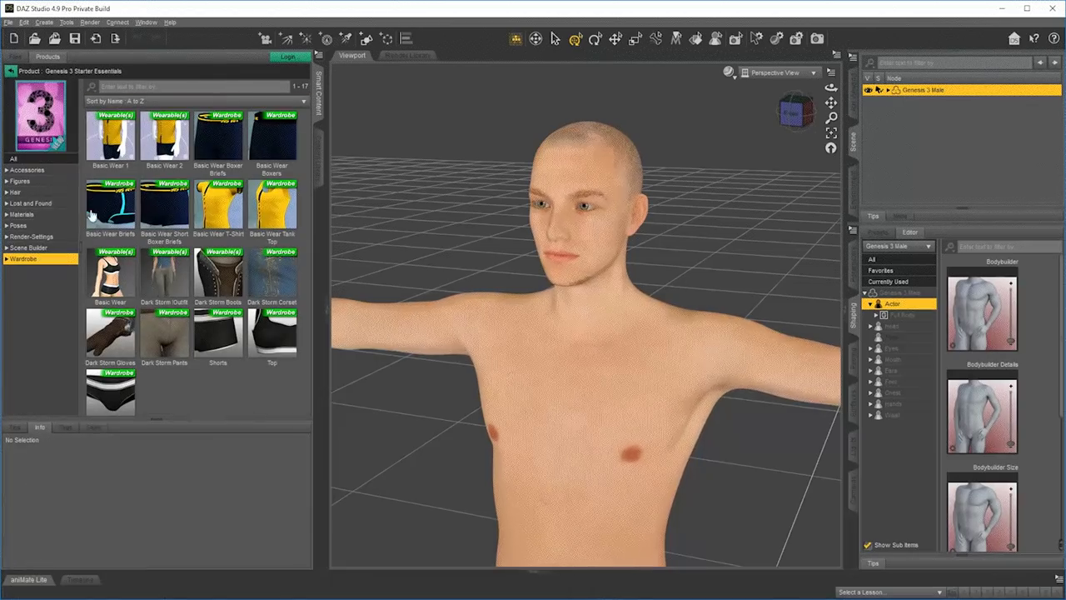
left_click(11, 72)
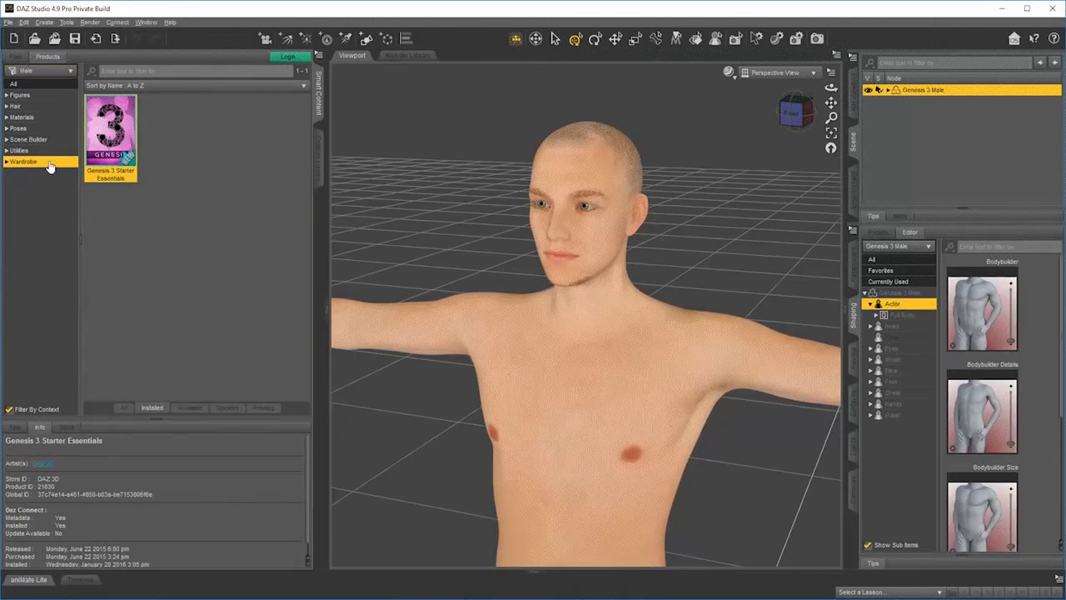
left_click(16, 56)
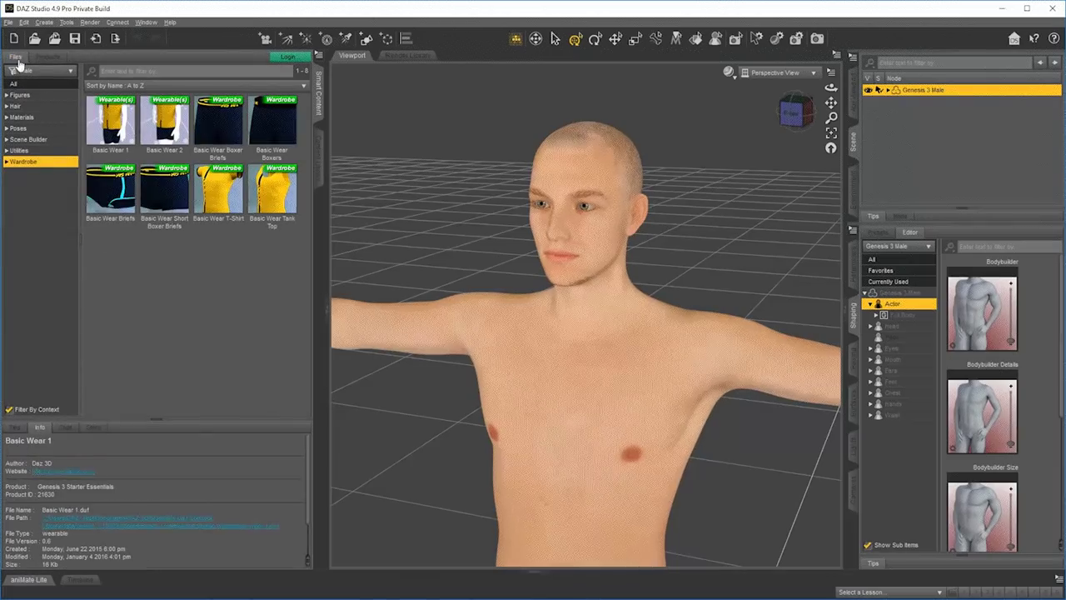
mouse_move(97, 185)
left_click(17, 108)
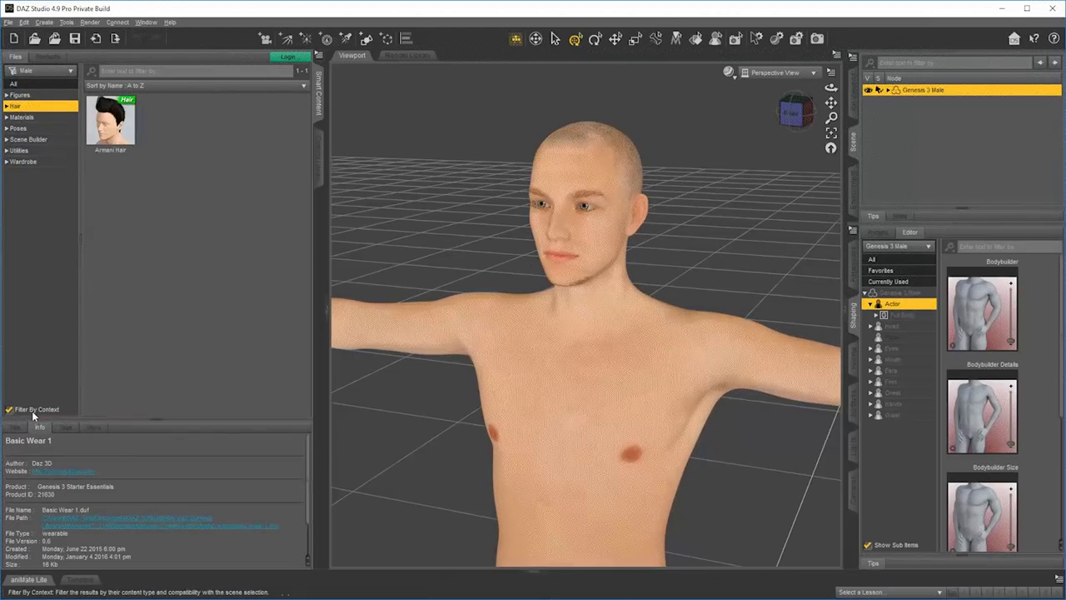
left_click(32, 164)
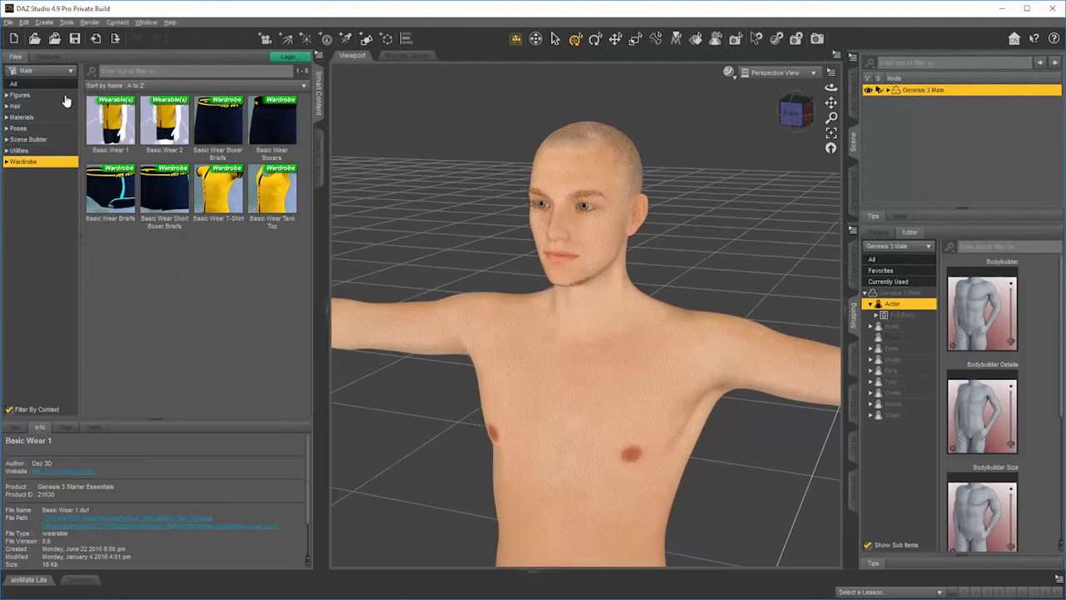
Install the Sword Of Time Outfit from Available products, signing in to the DAZ 3D account
left_click(48, 57)
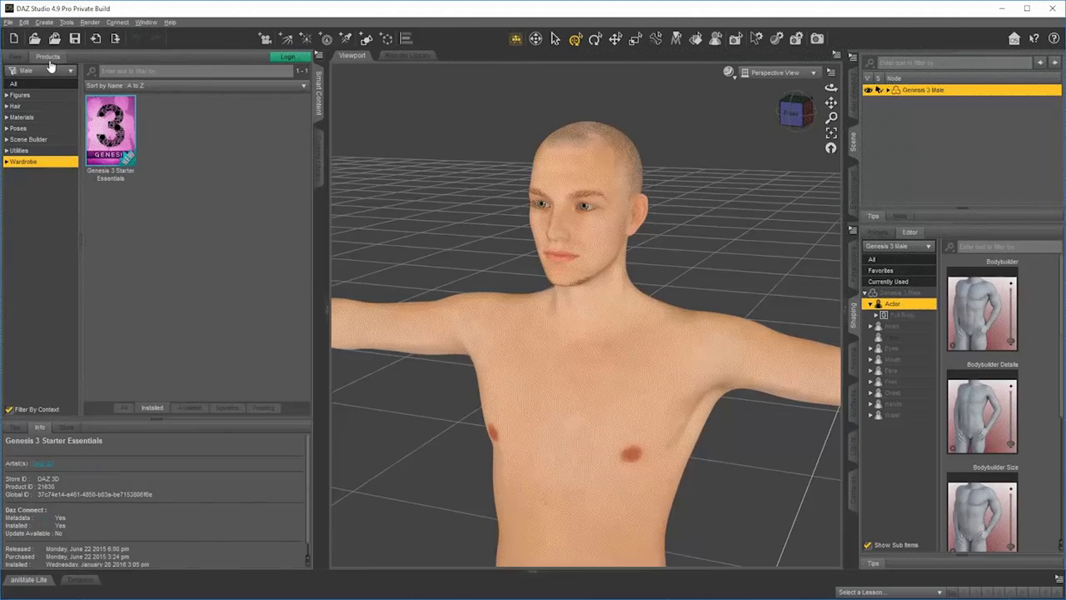
left_click(190, 408)
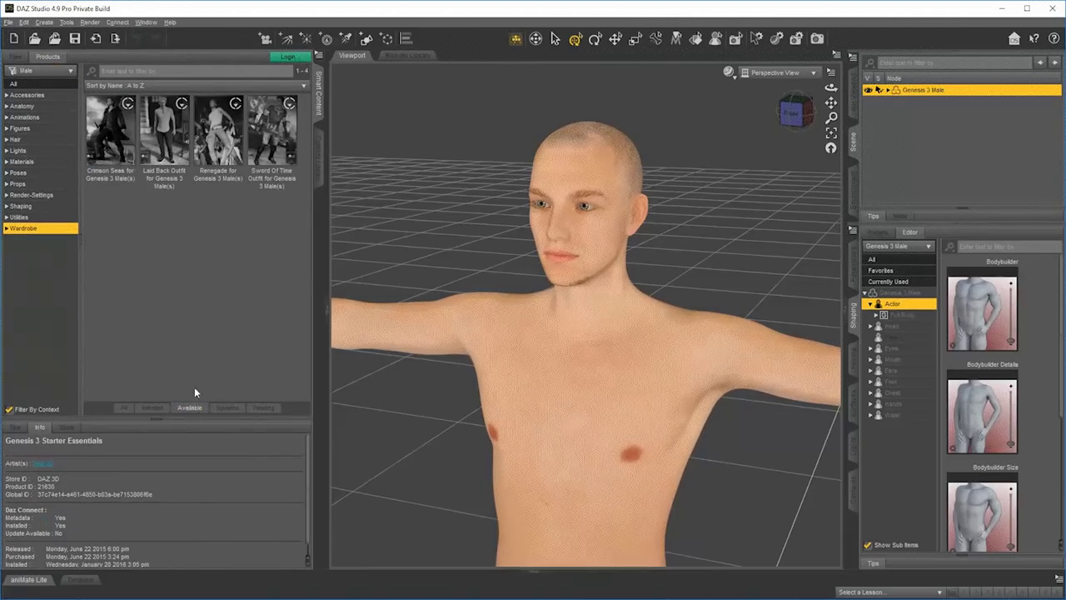
mouse_move(267, 147)
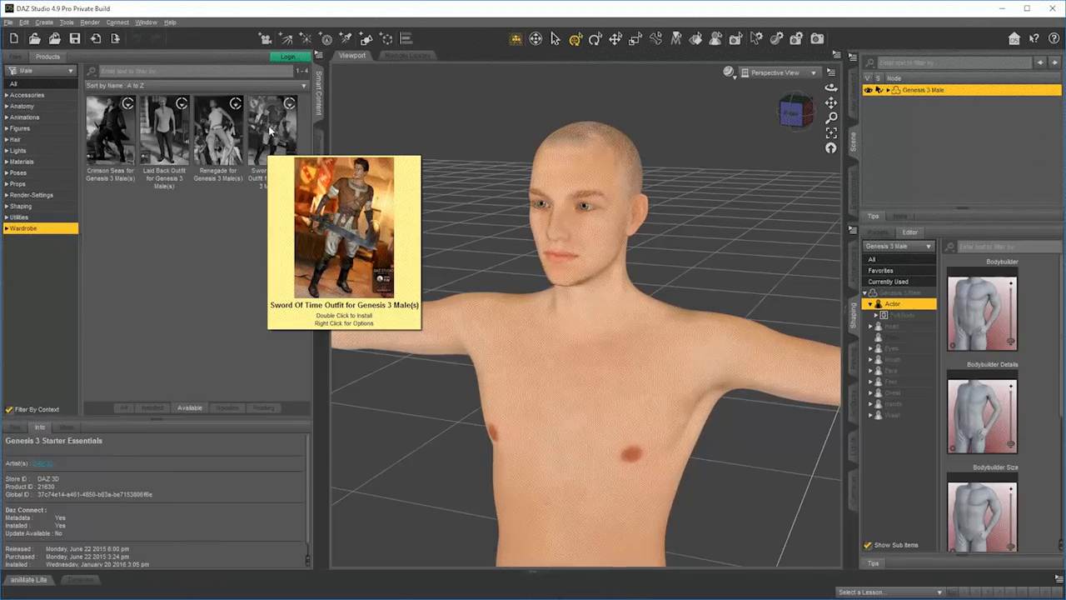
double_click(268, 125)
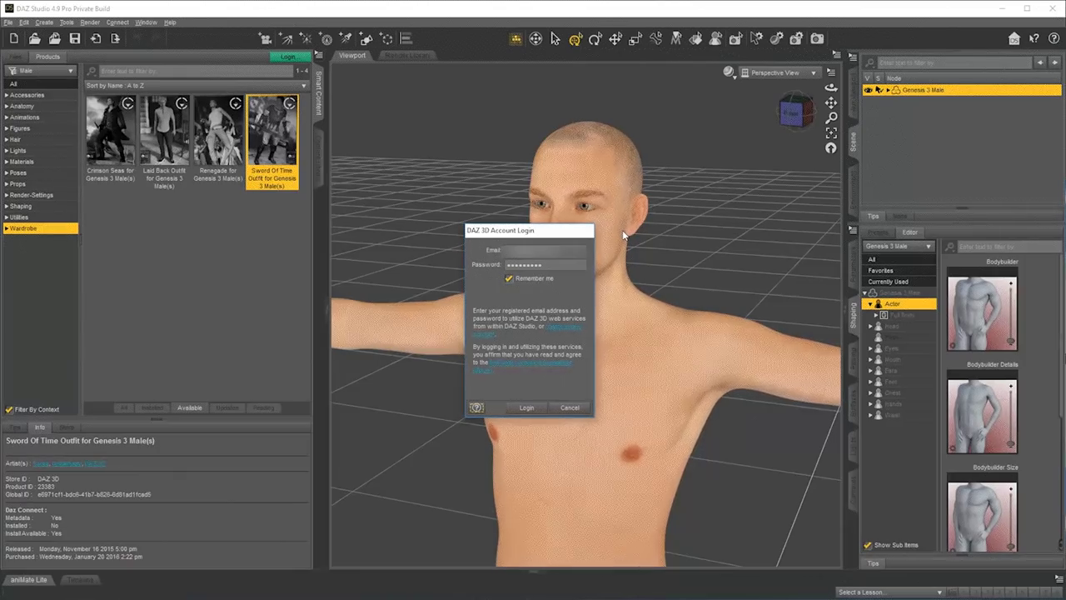
left_click(527, 407)
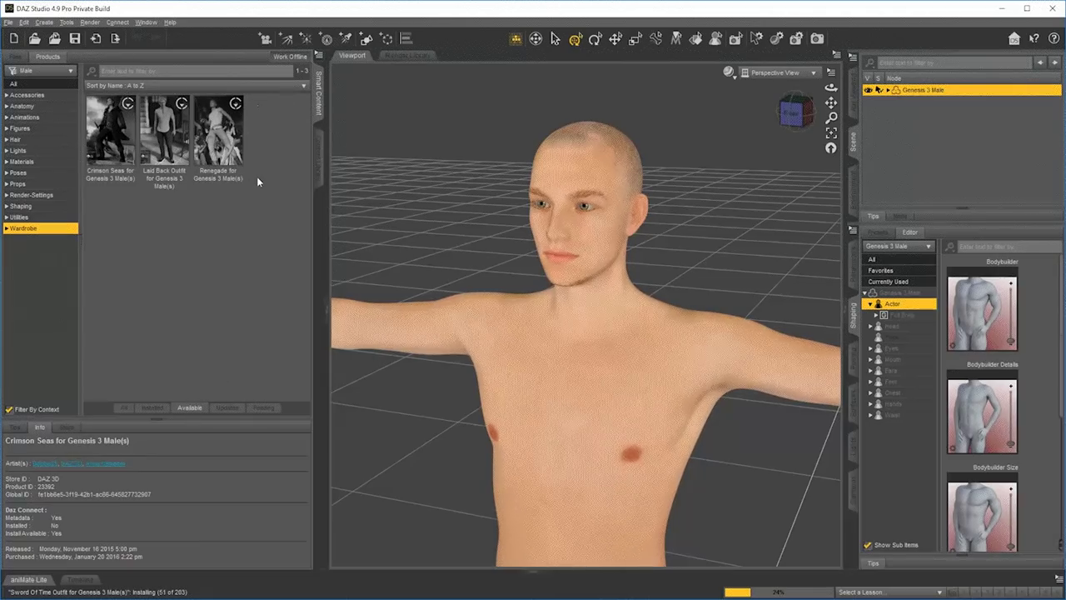
left_click(263, 408)
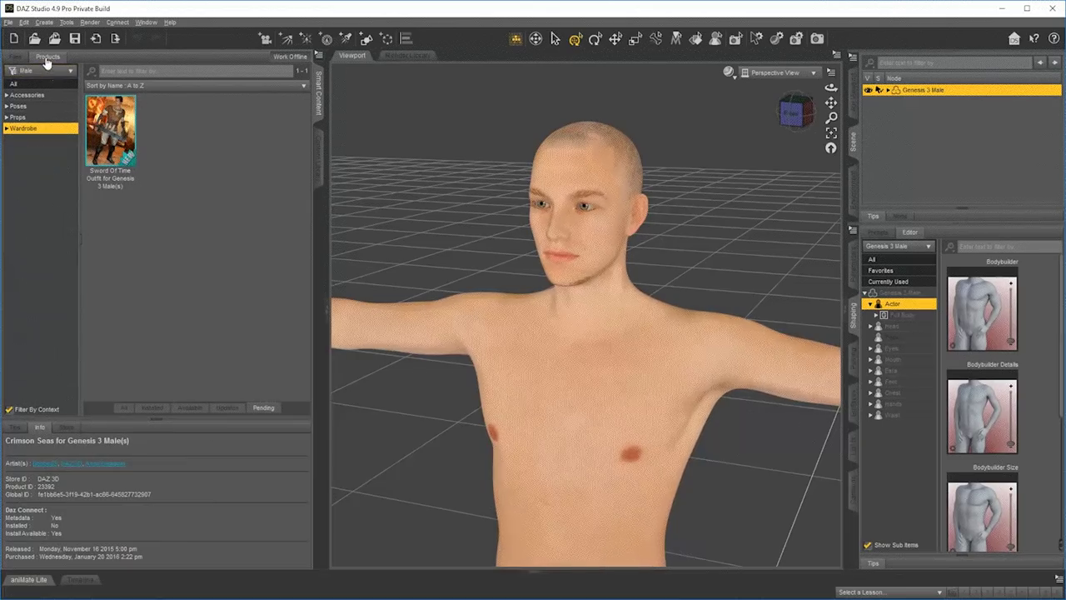
Open the installed Sword of Time product, browse Accessories through Wardrobe, and view !Outfit details
left_click(152, 407)
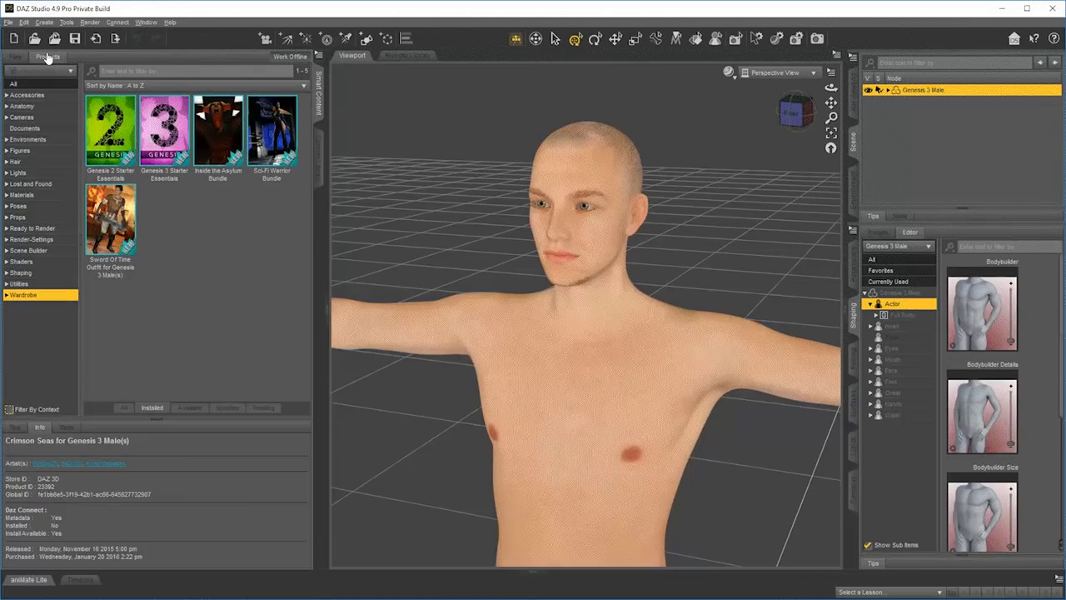
double_click(116, 223)
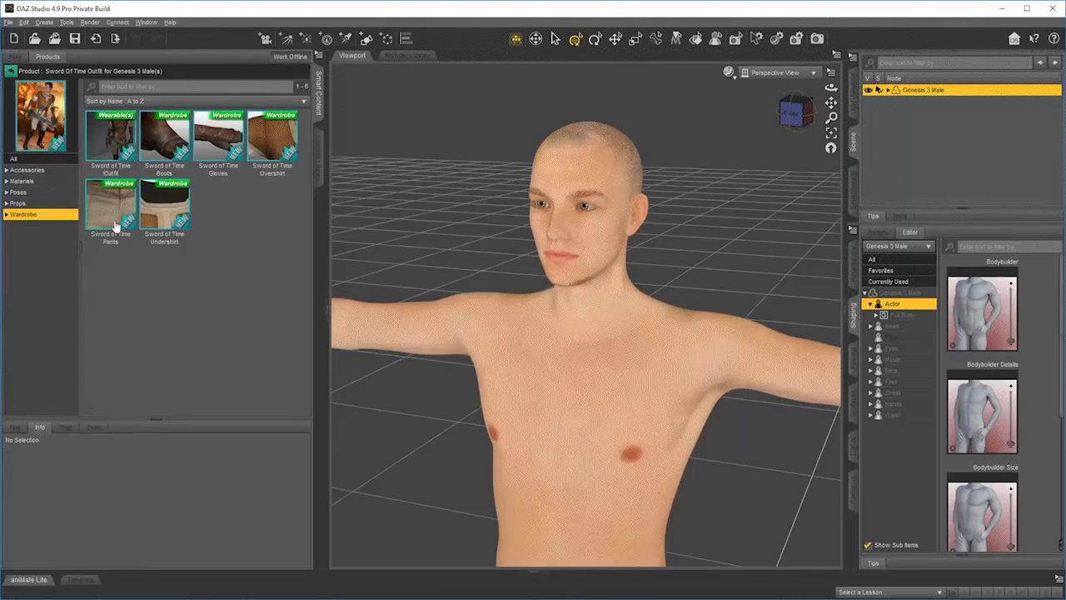
left_click(45, 171)
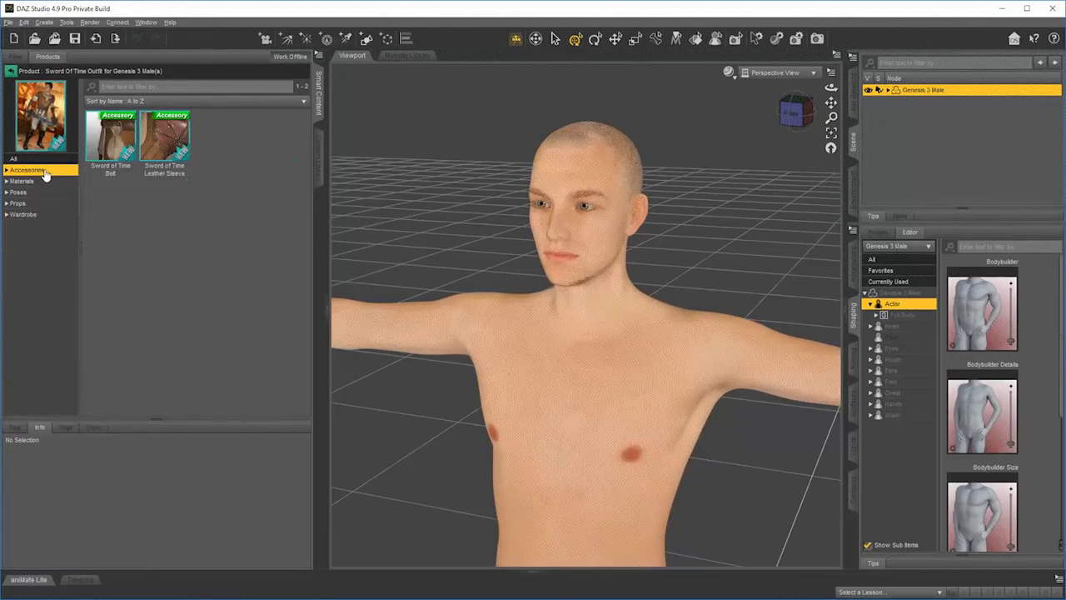
left_click(37, 181)
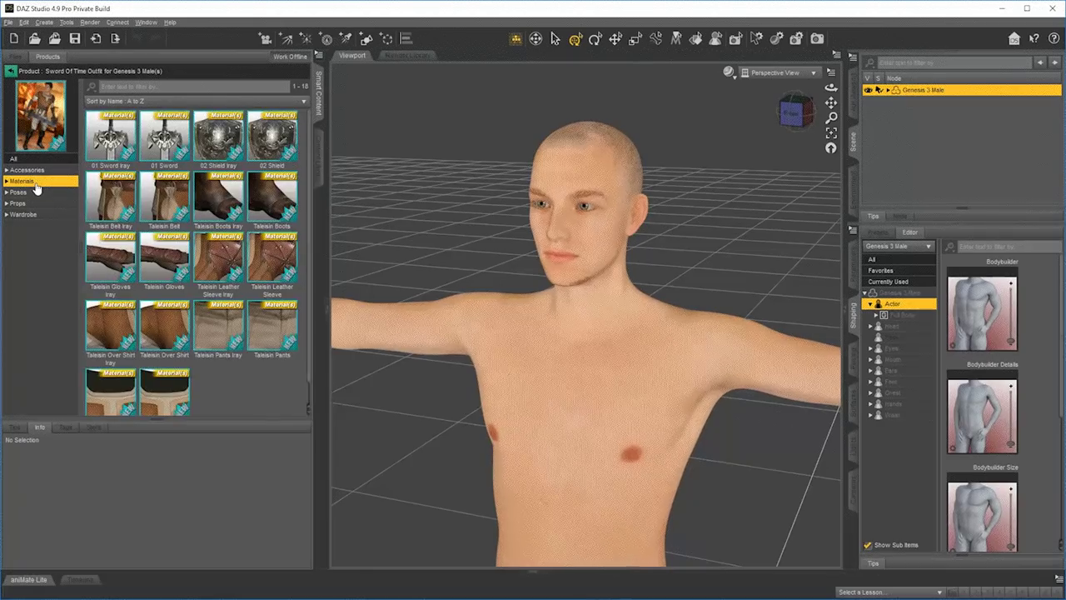
left_click(39, 192)
left_click(38, 203)
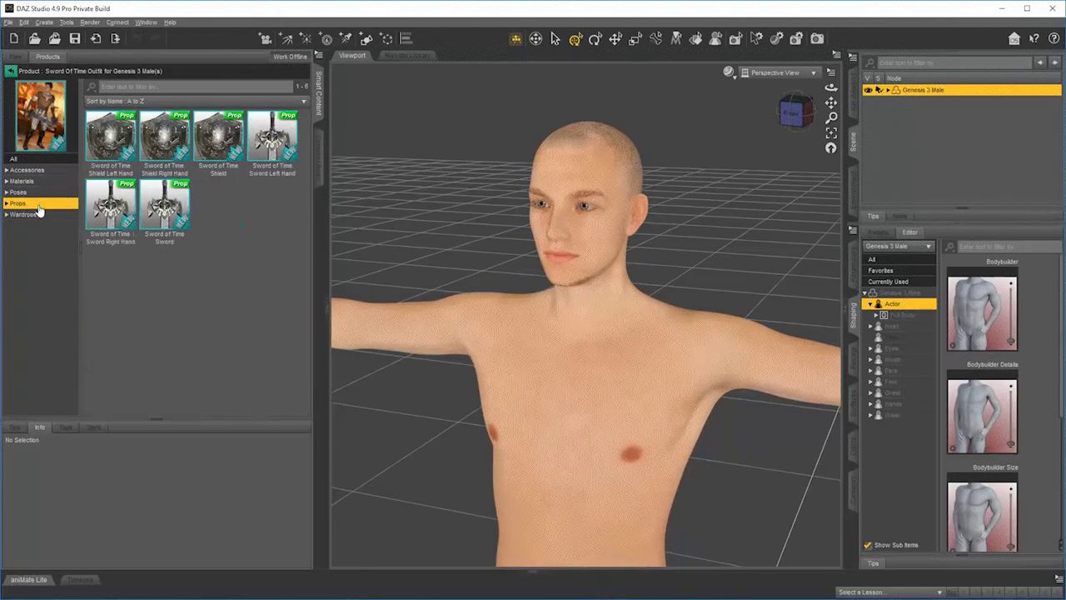
left_click(38, 215)
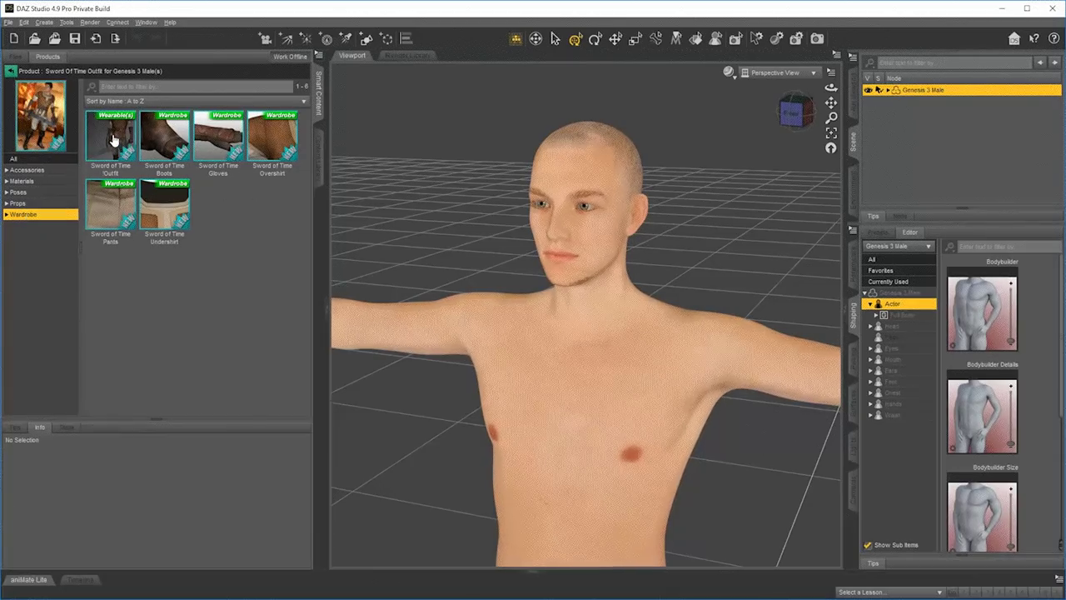
left_click(112, 171)
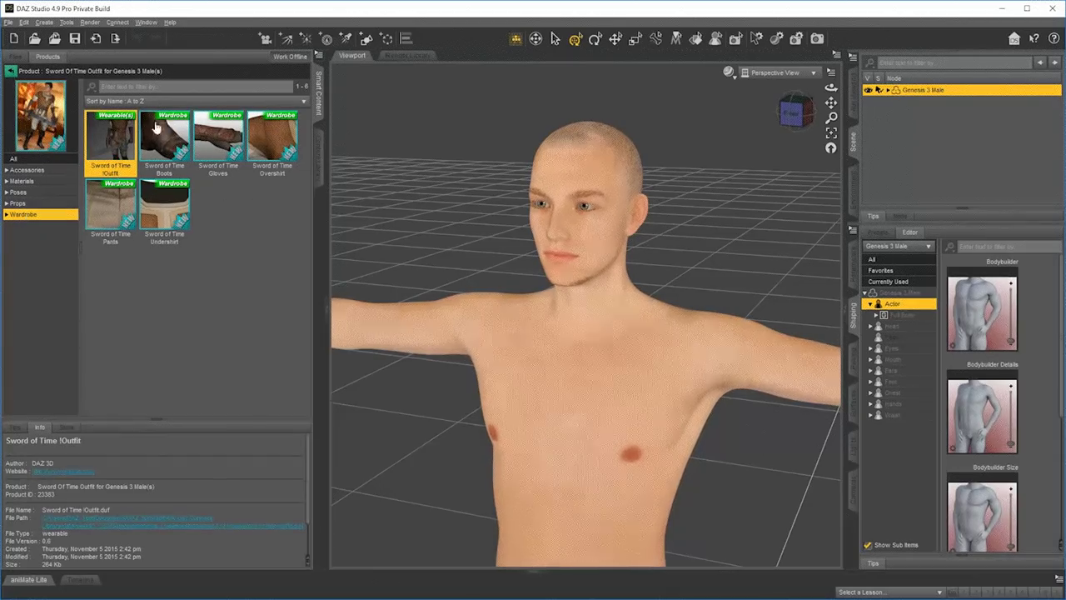
Dress the figure in the Sword of Time !Outfit, frame it, and inspect the Taleisin Leather Sleeve presets
double_click(115, 142)
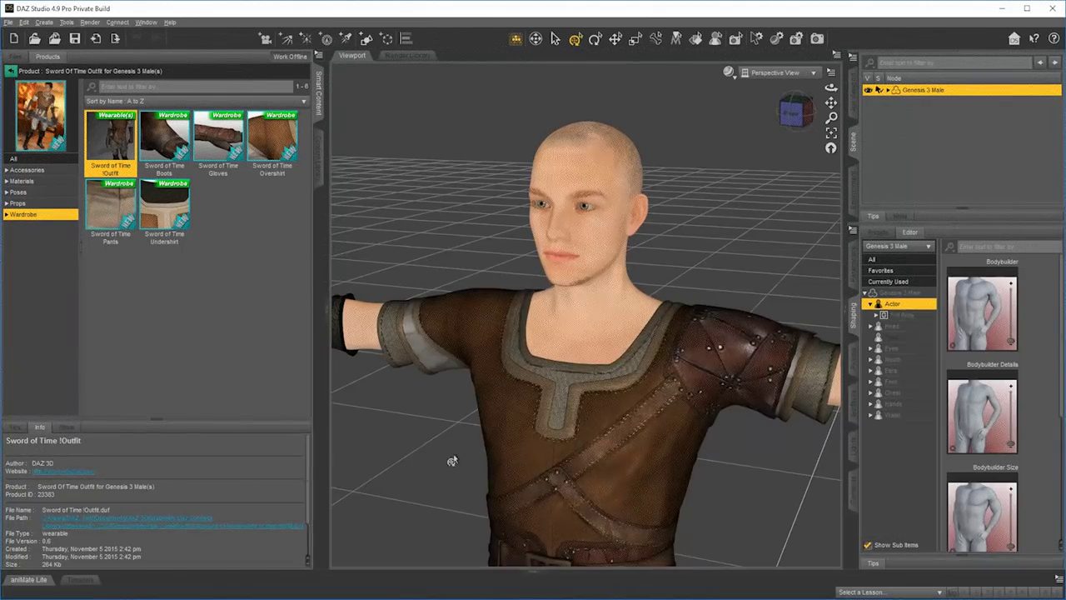
left_click(831, 134)
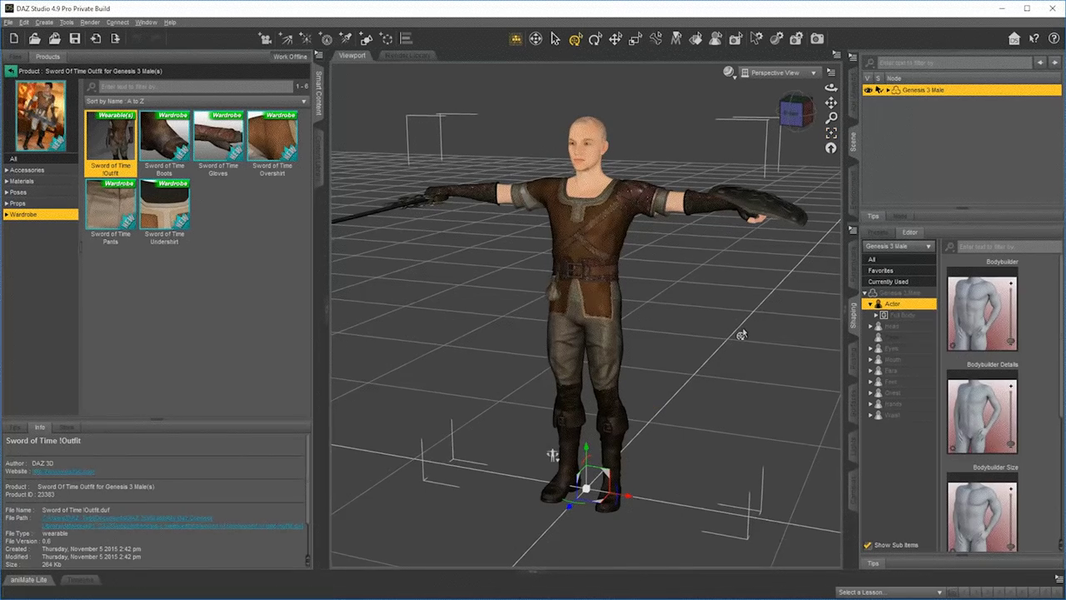
left_click(25, 181)
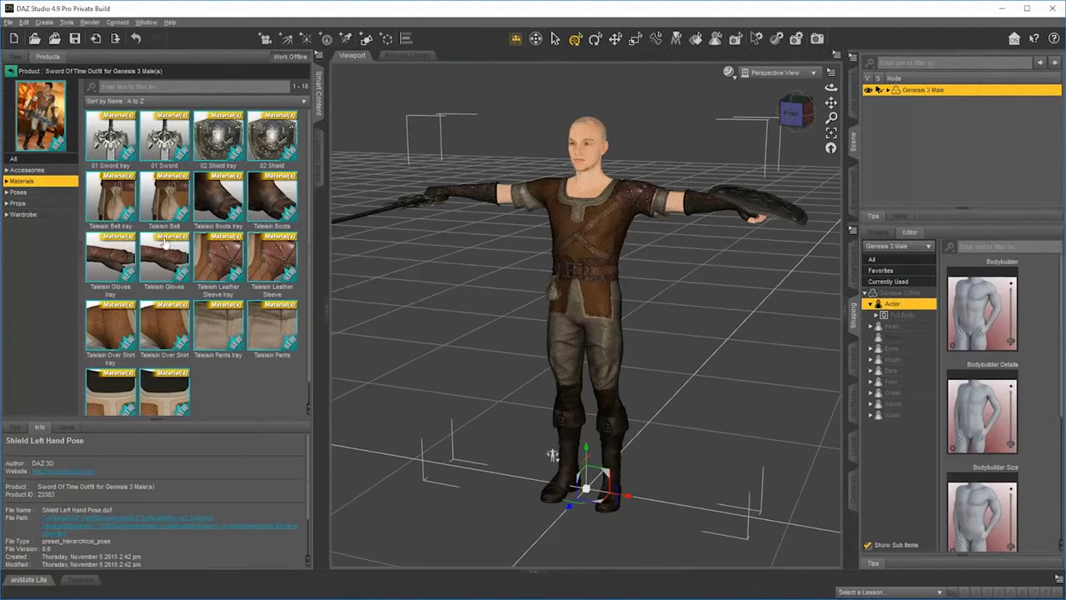
left_click(223, 269)
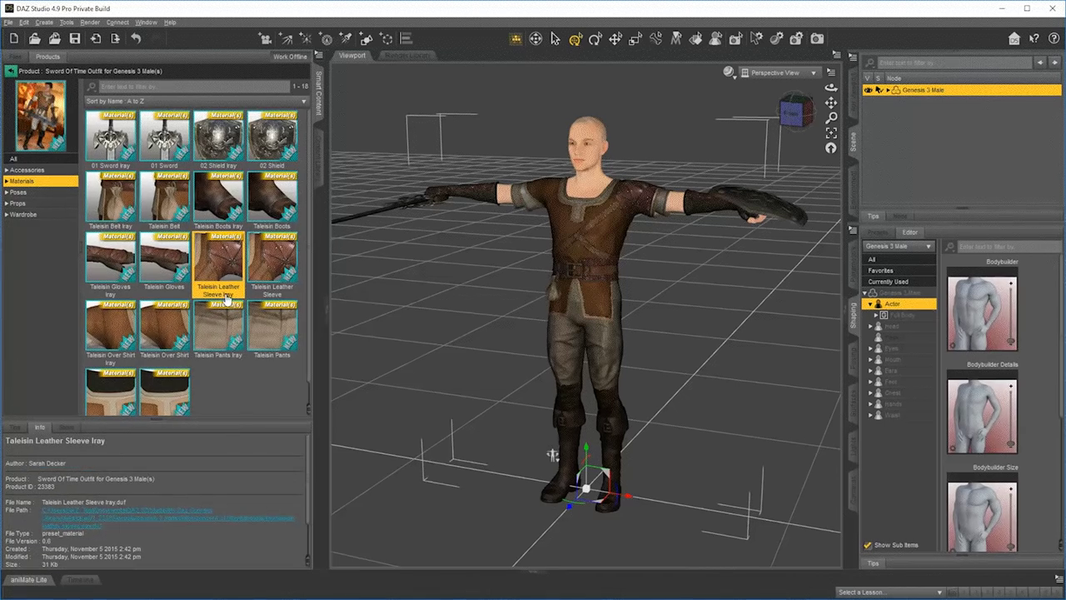
left_click(270, 272)
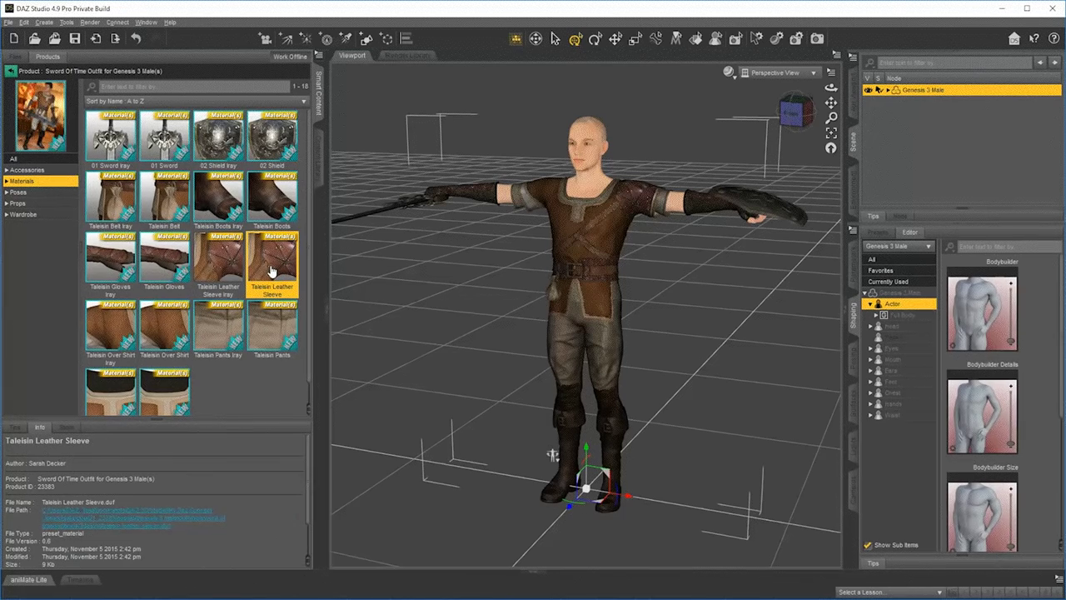
Expand the outfit's Materials category and list only the Iray presets
left_click(26, 170)
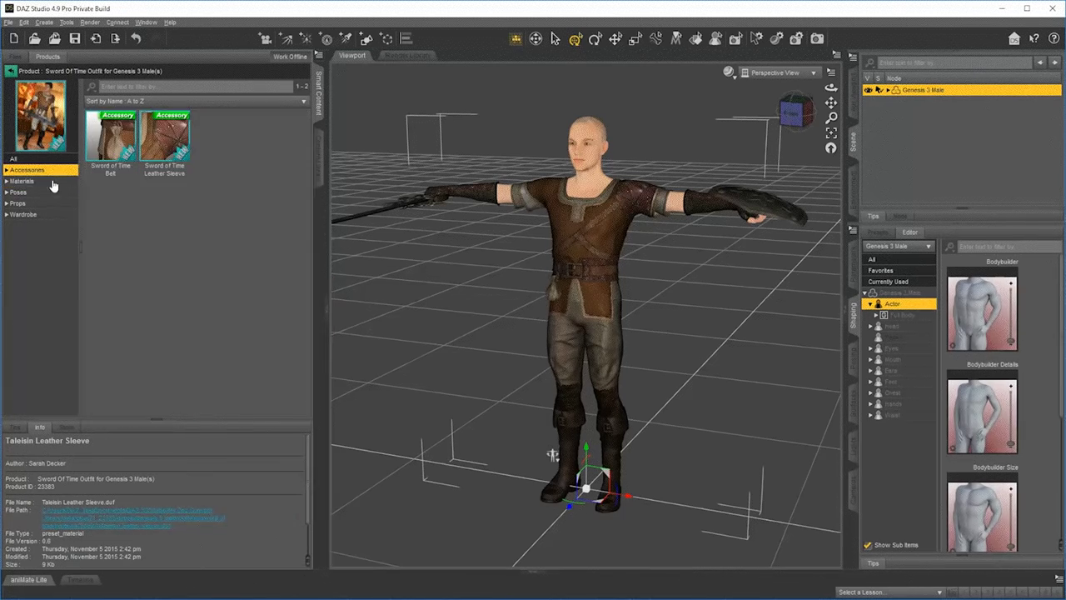
left_click(27, 185)
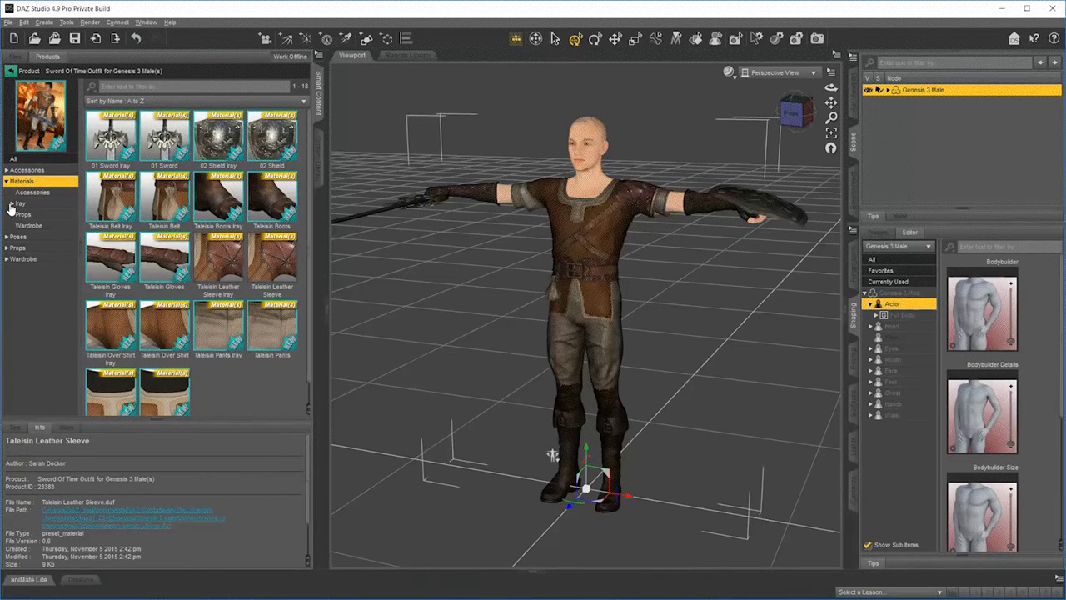
left_click(12, 205)
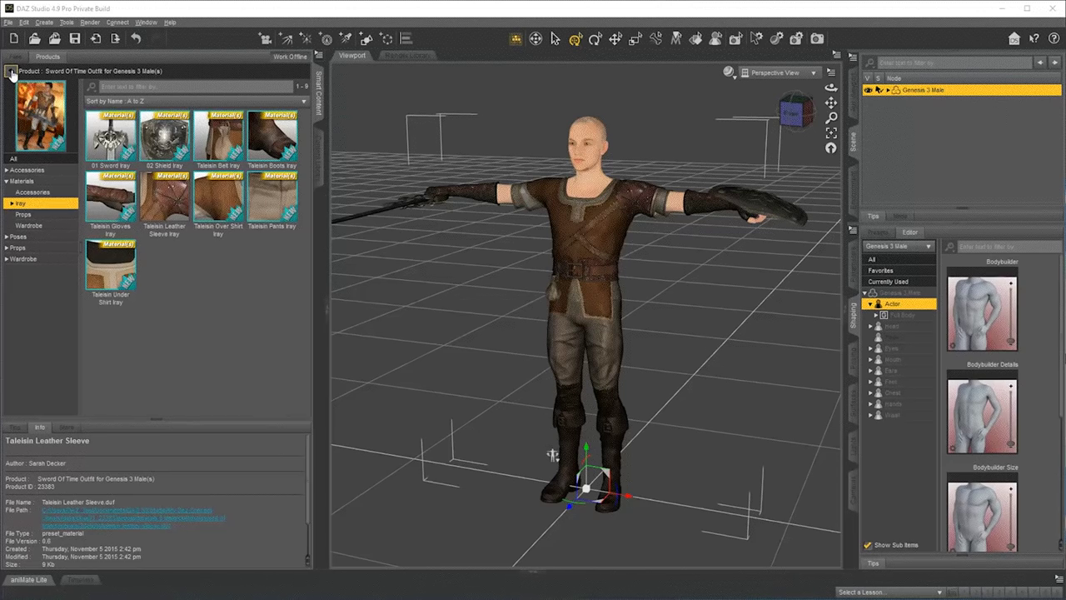
Delete the sword and shield from the figure's hands and reselect Genesis 3 Male
left_click(11, 73)
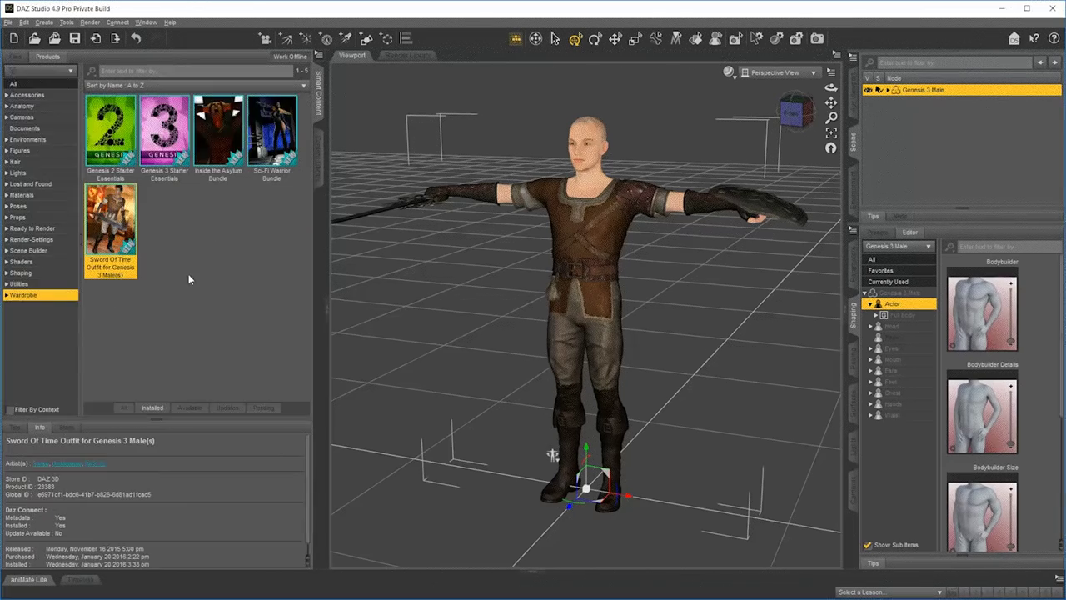
left_click(398, 211)
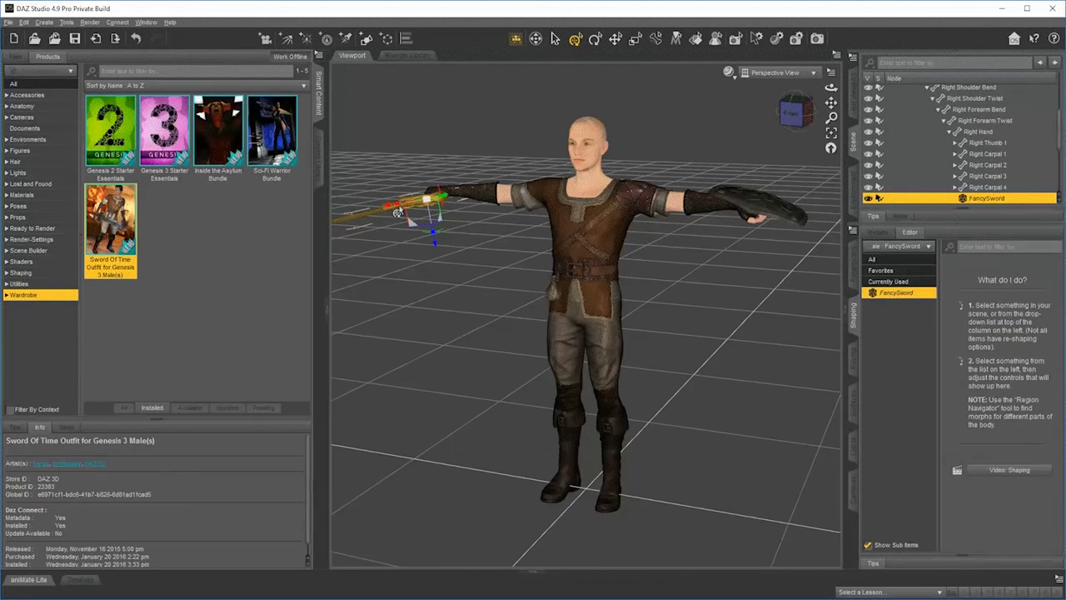
left_click(398, 212)
left_click(766, 210)
key("Delete")
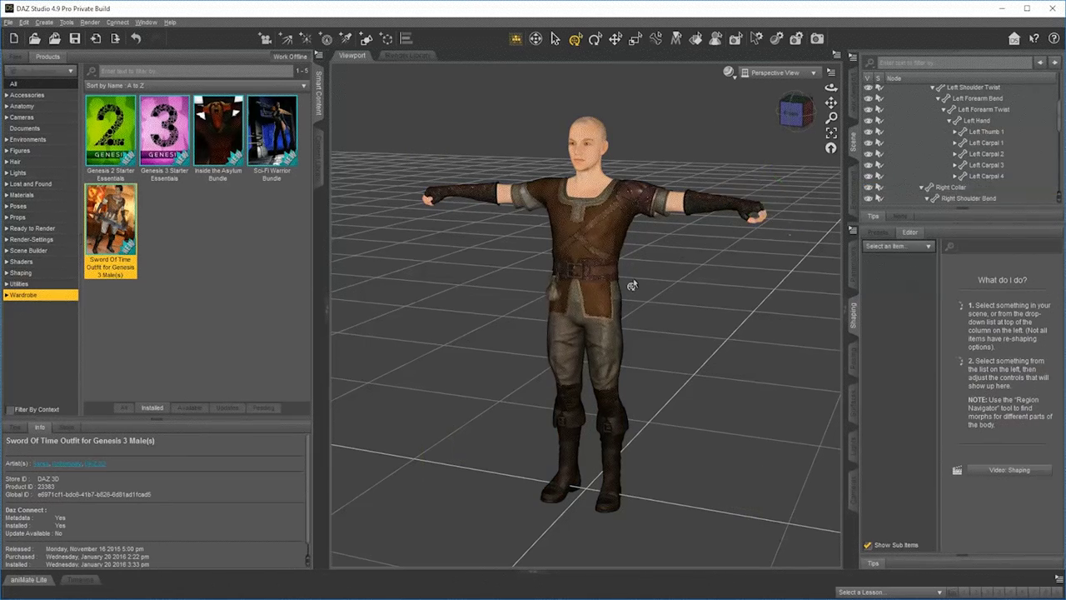
left_click(632, 286)
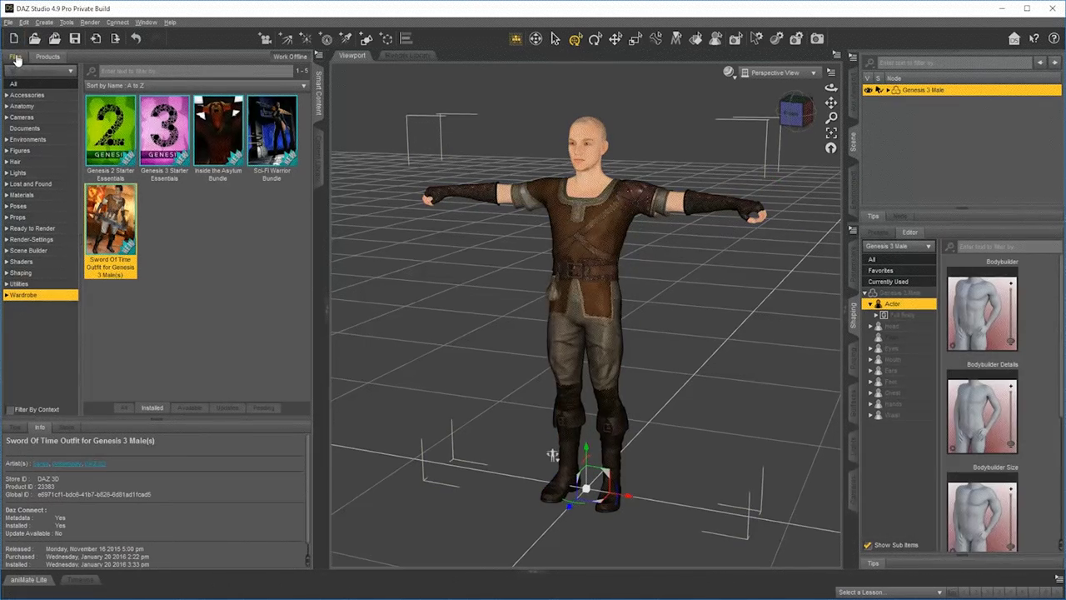
Apply the Urban Model 05 pose from the Poses files to Genesis 3 Male
left_click(16, 58)
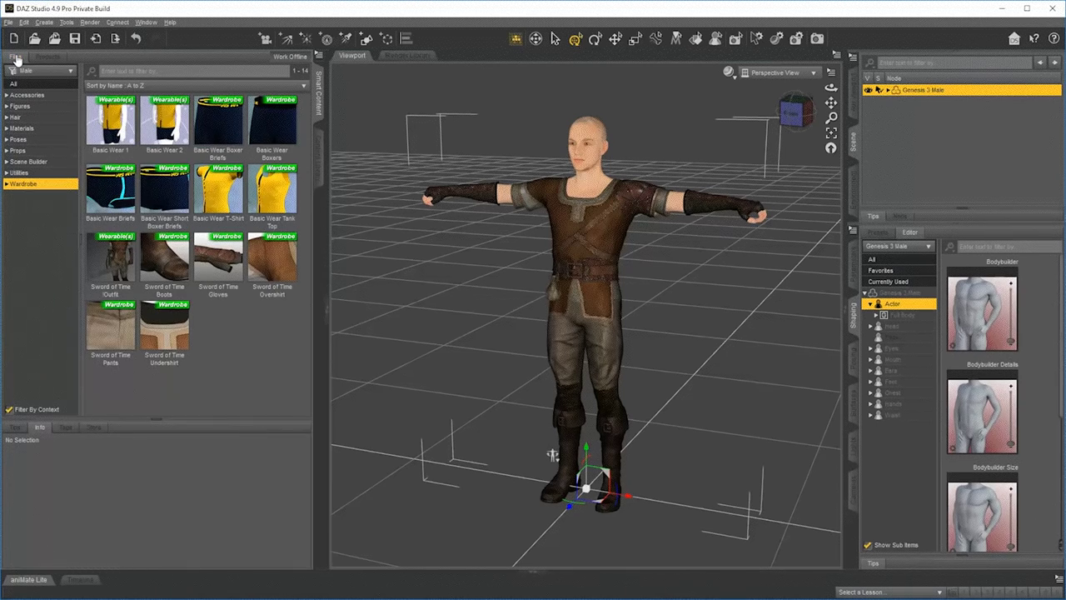
left_click(18, 140)
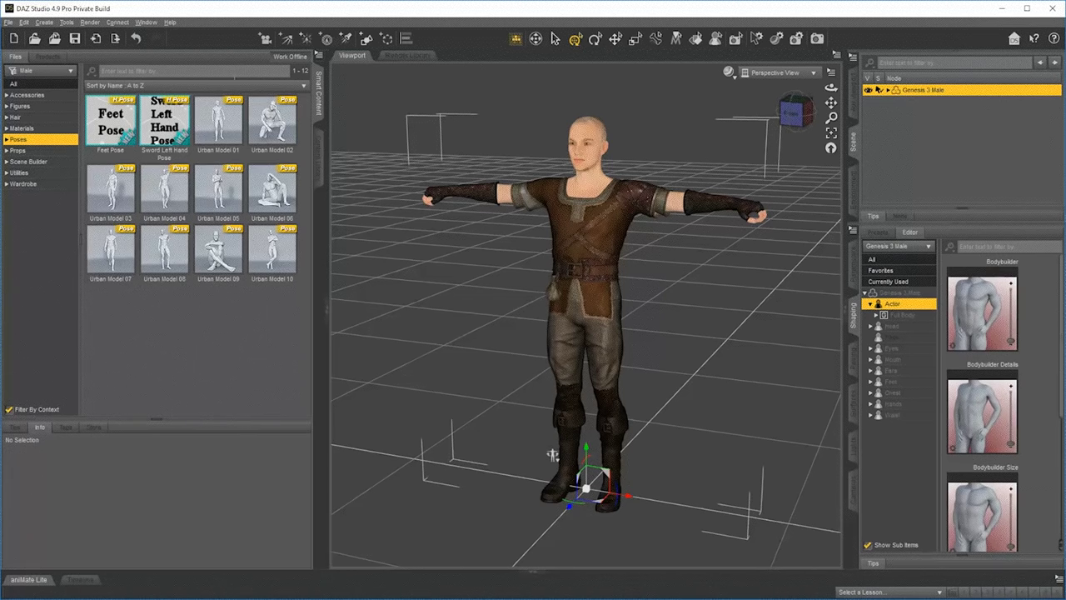
mouse_move(241, 263)
mouse_move(232, 195)
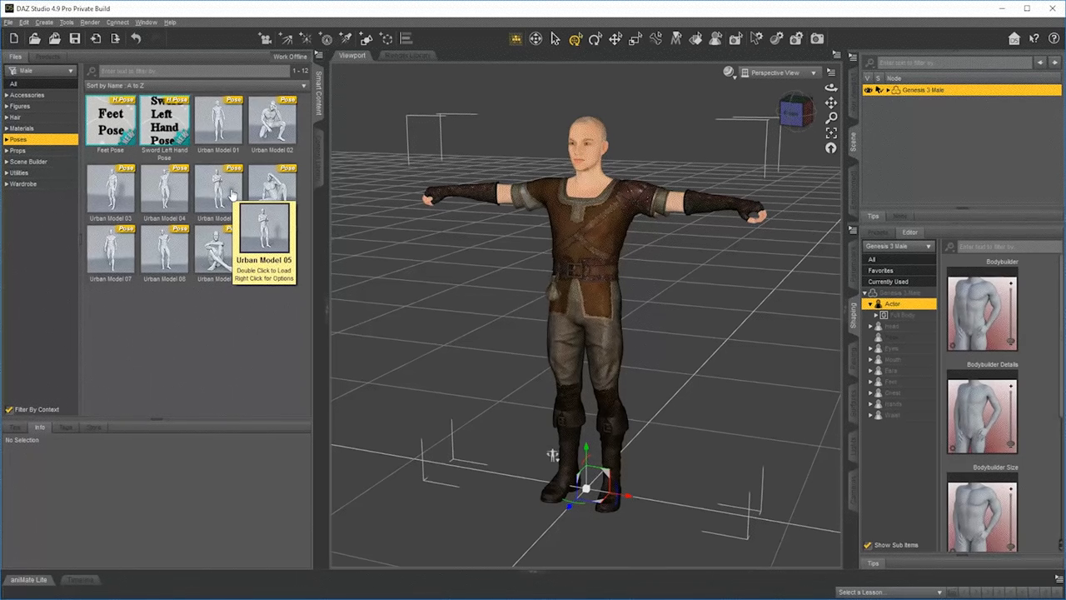
double_click(216, 191)
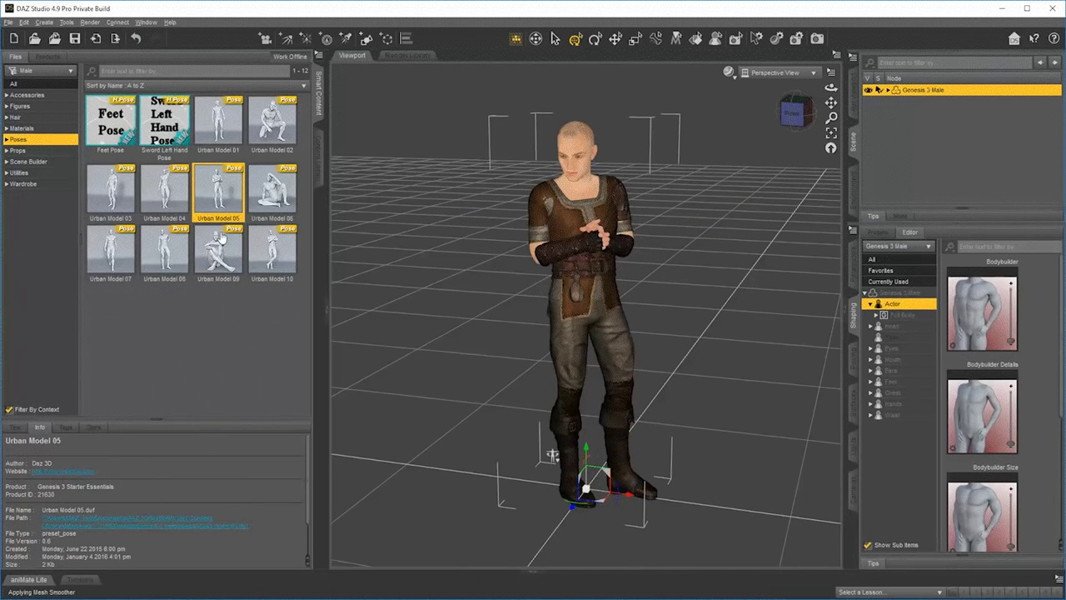
mouse_move(221, 214)
Show only installed pose products fitting the figure: Starter Essentials and Sword Of Time Outfit
left_click(58, 59)
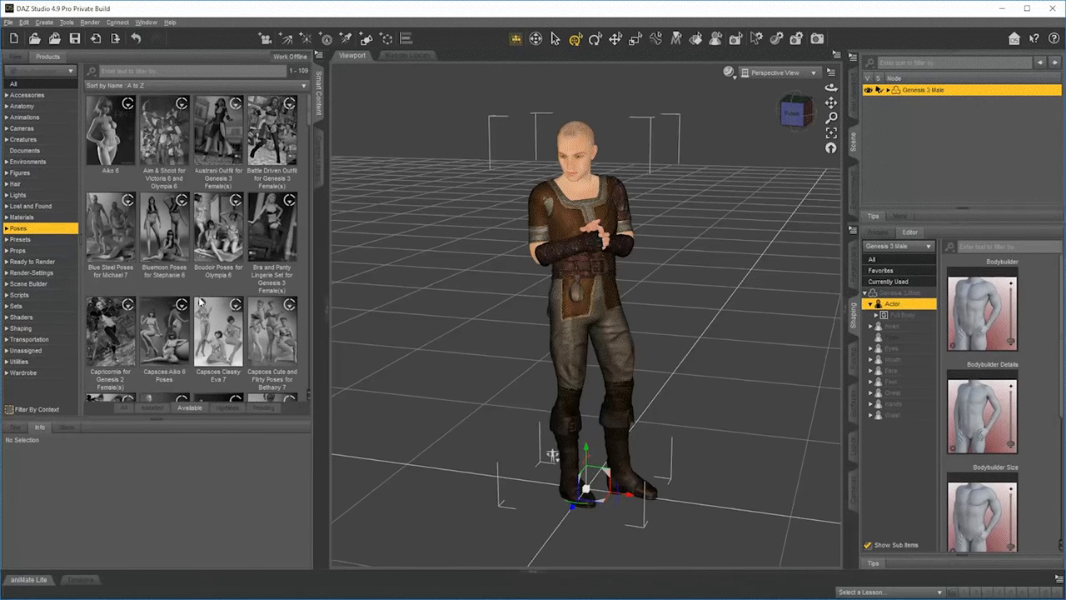
scroll(172, 215, "down", 5)
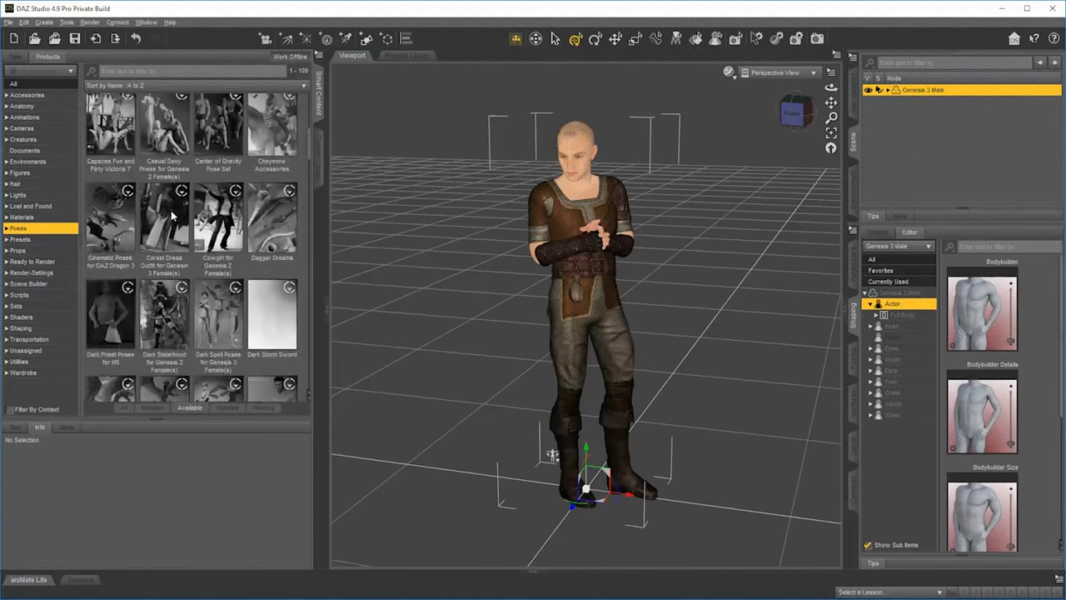
scroll(173, 214, "up", 1)
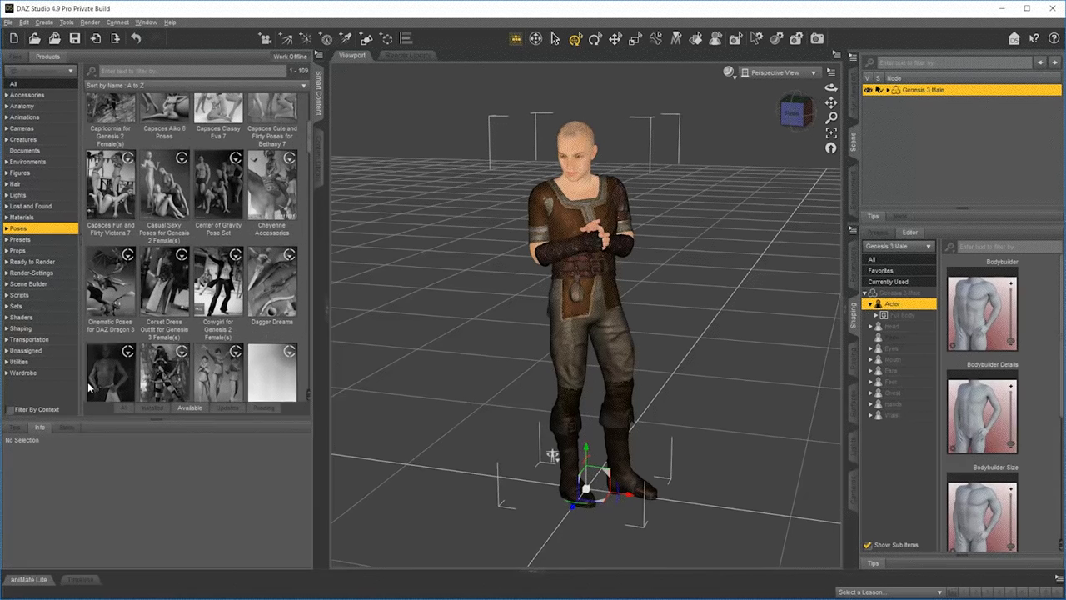
left_click(9, 409)
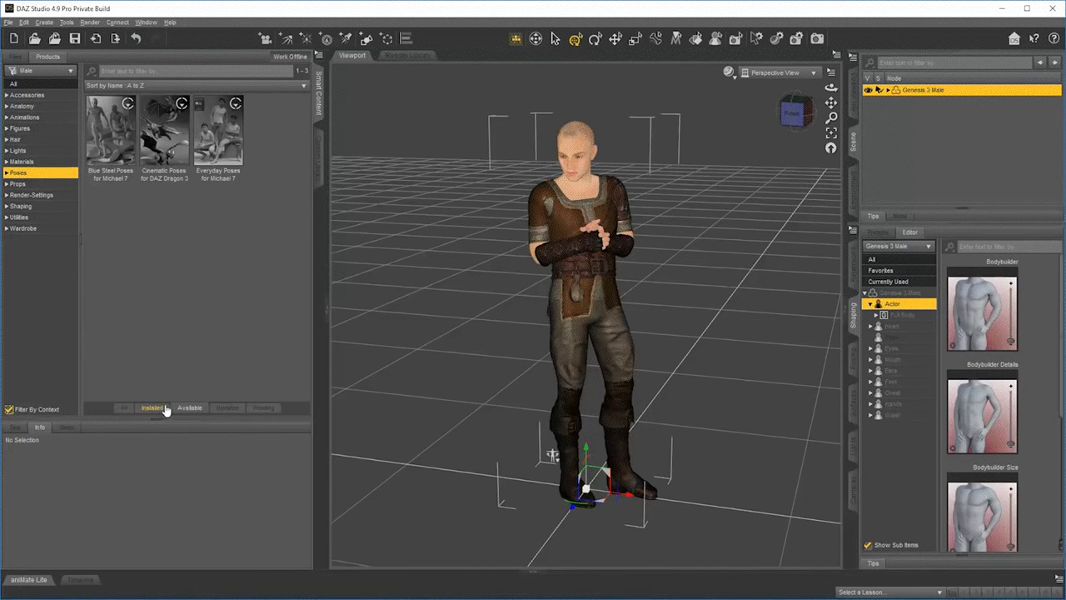
left_click(191, 408)
left_click(153, 408)
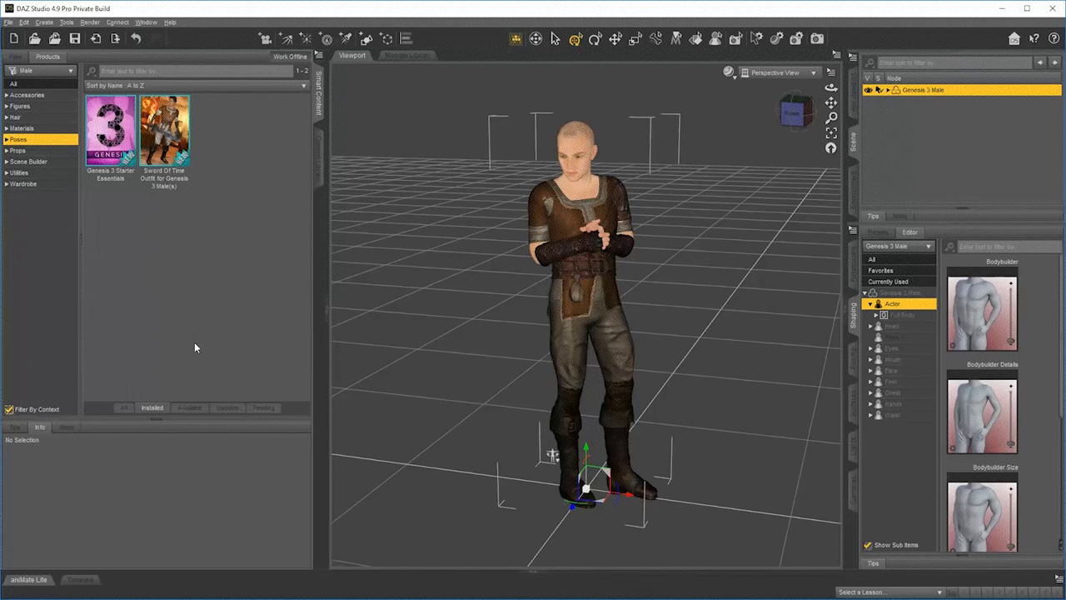
Open the DA Flex Poses for Leo 7 page in the Store and enlarge the store panel
left_click(67, 427)
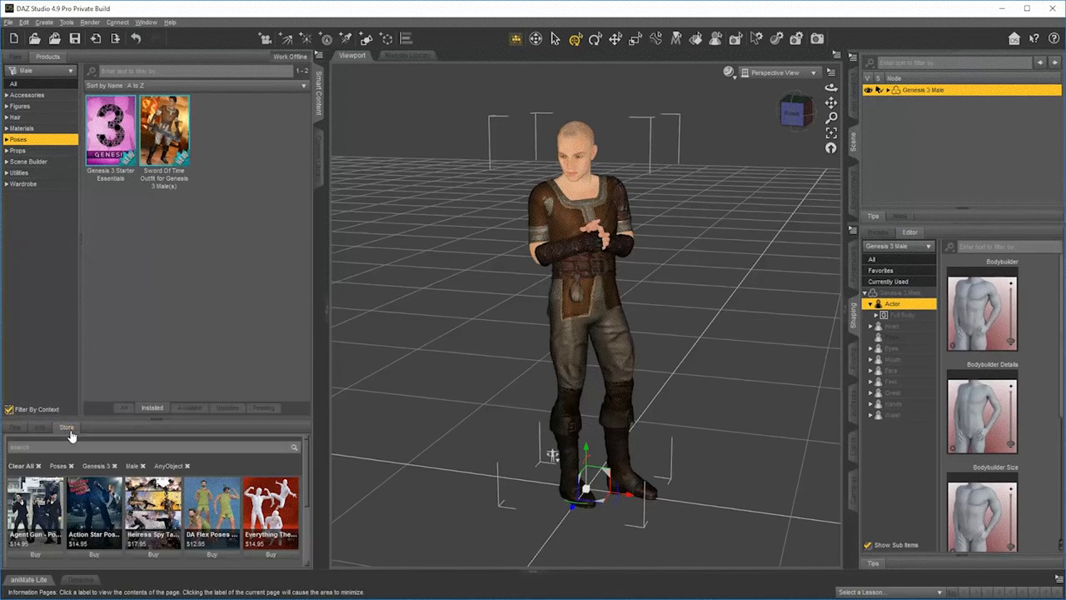
left_click(215, 513)
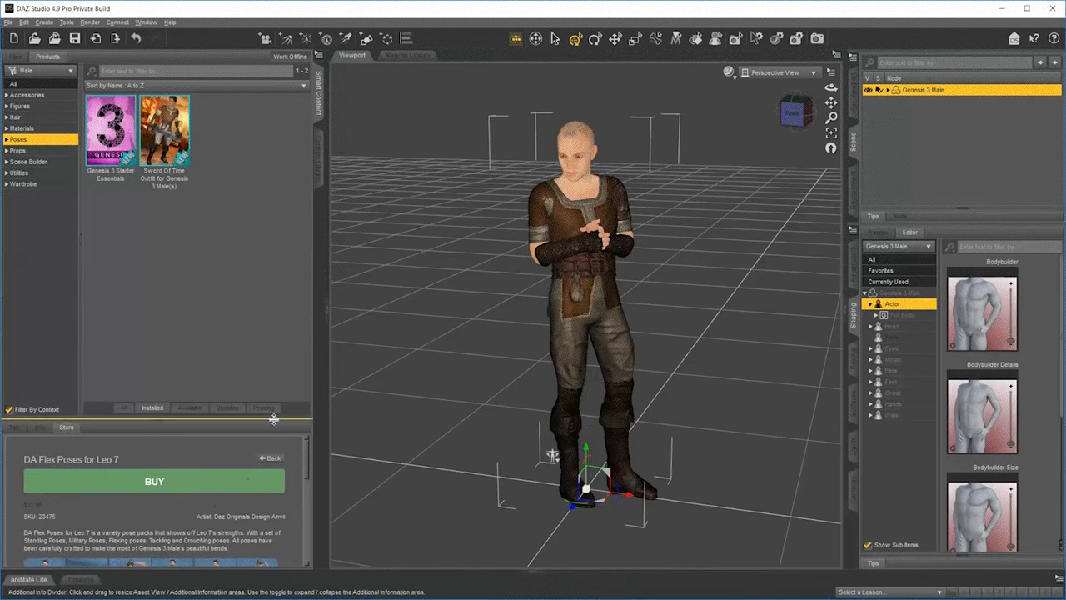
left_click_drag(273, 419, 274, 256)
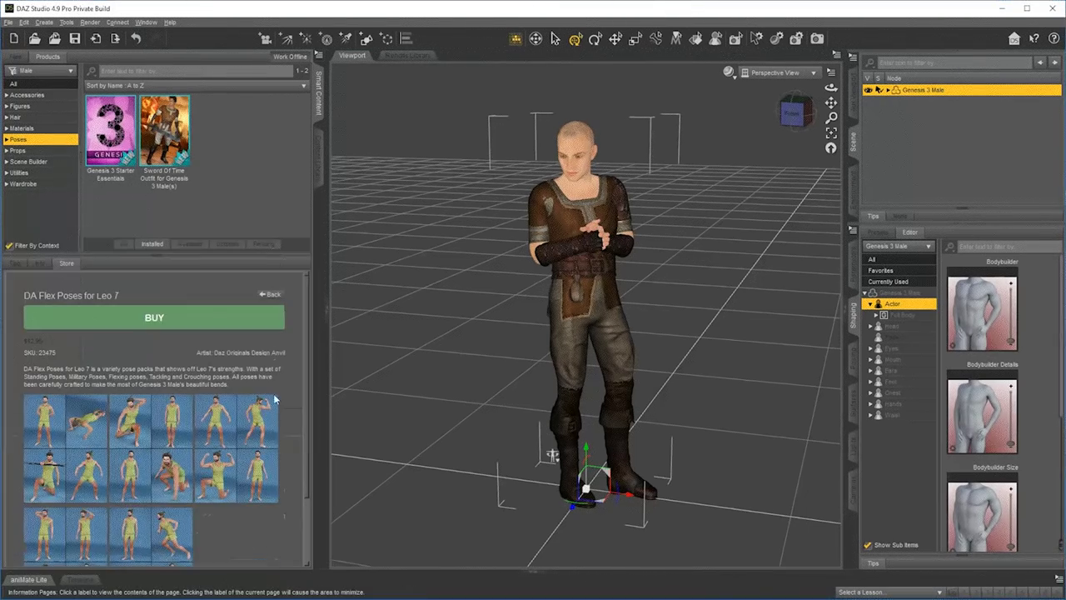
scroll(270, 468, "down", 3)
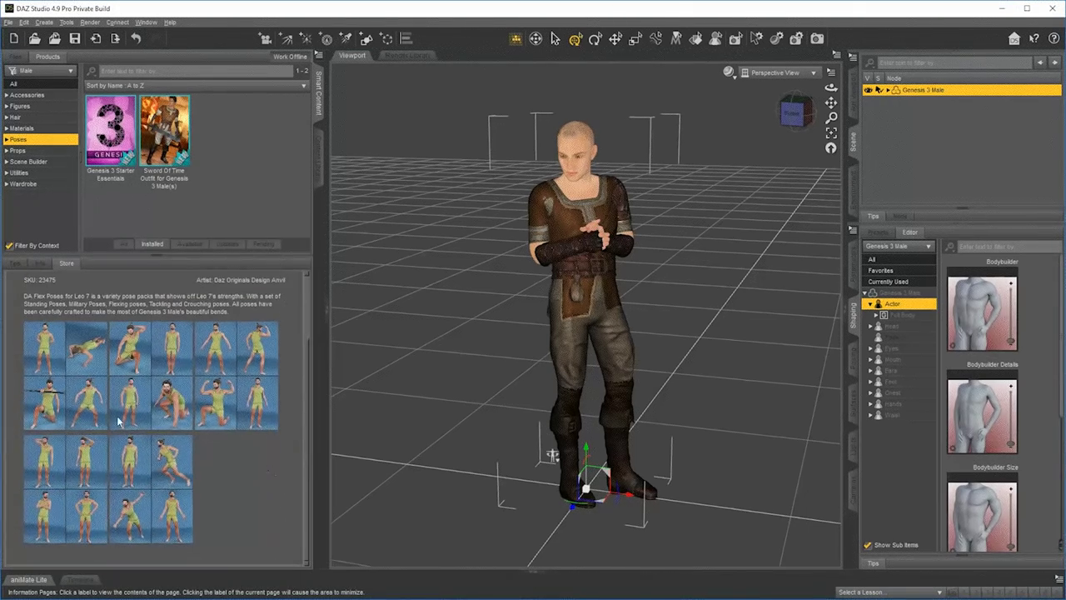
scroll(137, 411, "up", 3)
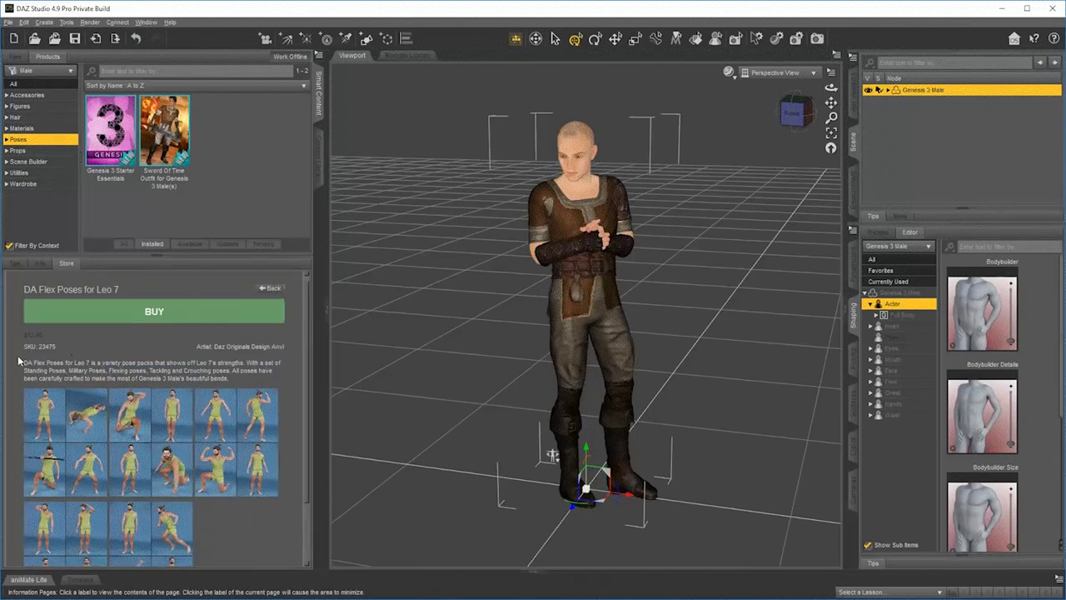
Buy DA Flex Poses for Leo 7 with store credit, placing a $0.00 order
left_click(151, 314)
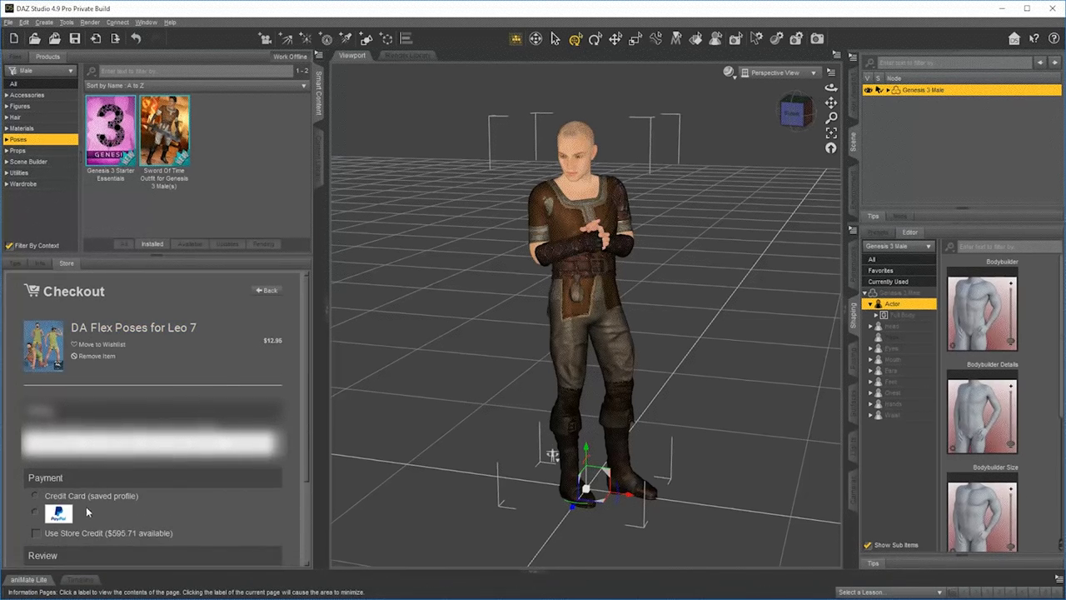
left_click(37, 533)
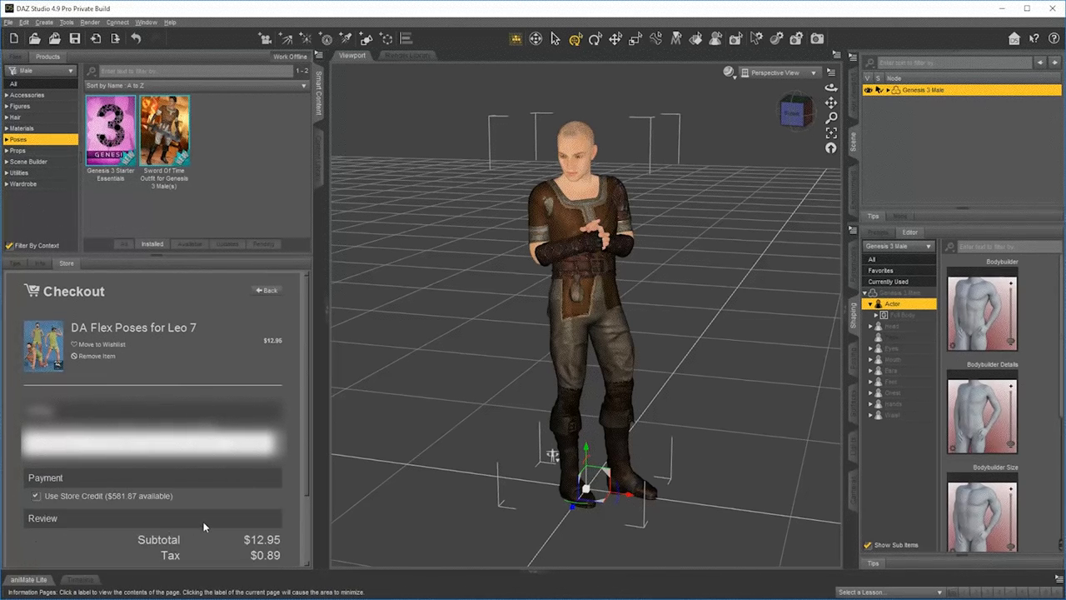
scroll(203, 522, "down", 1)
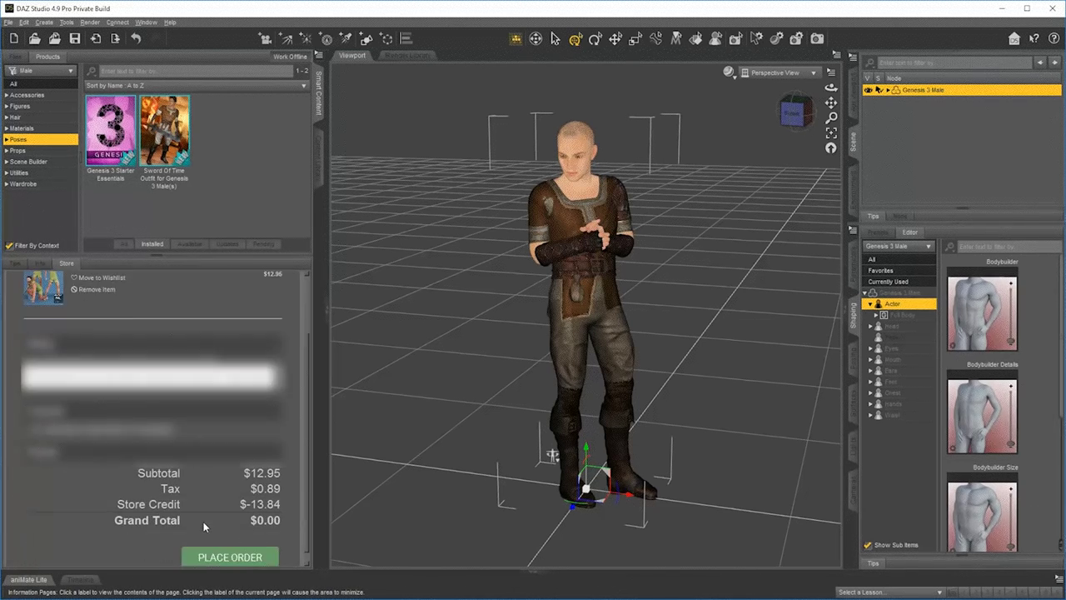
left_click(235, 552)
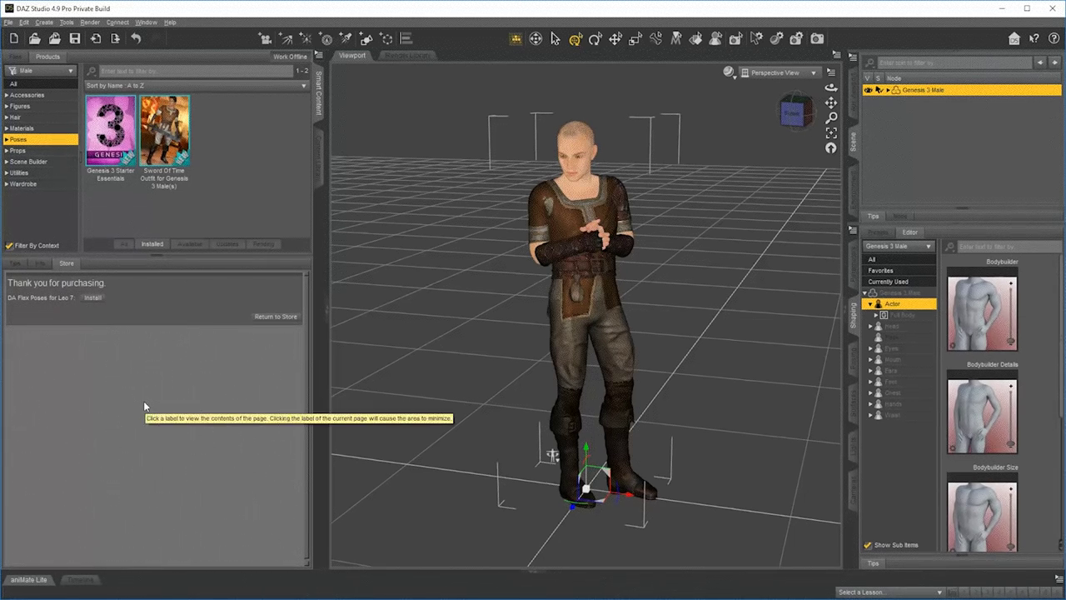
Install DA Flex Poses for Leo 7 from the Available products, then list the installed pose products
left_click(190, 245)
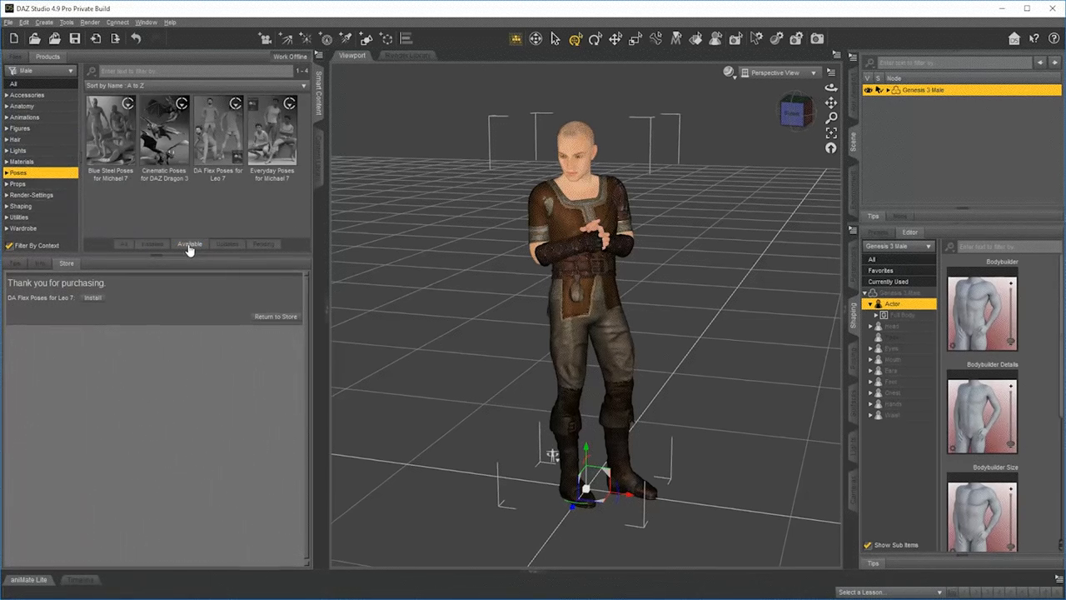
left_click(221, 129)
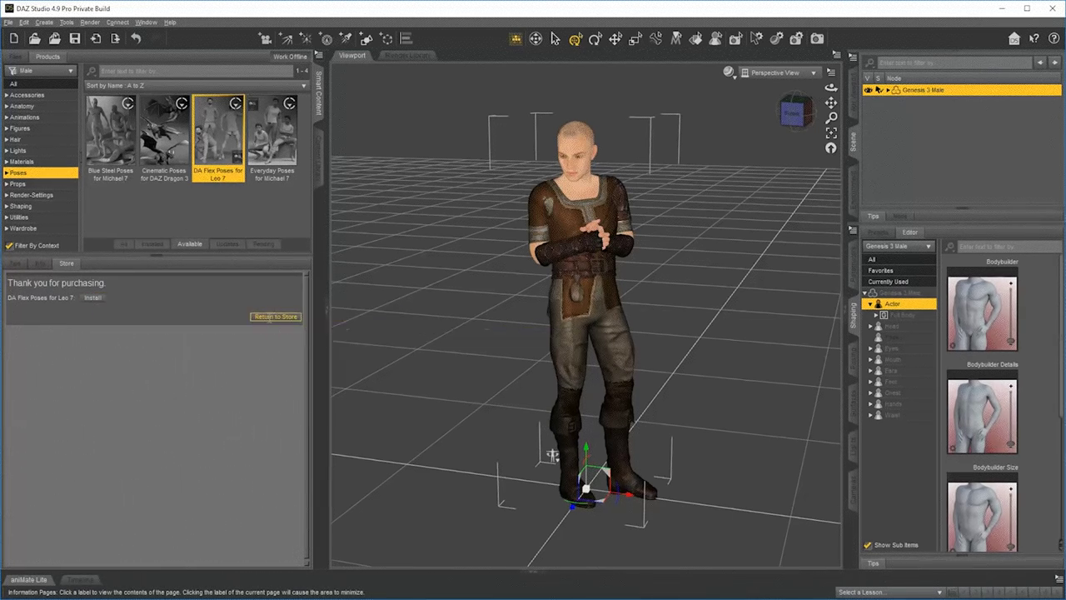
mouse_move(213, 113)
left_click(93, 297)
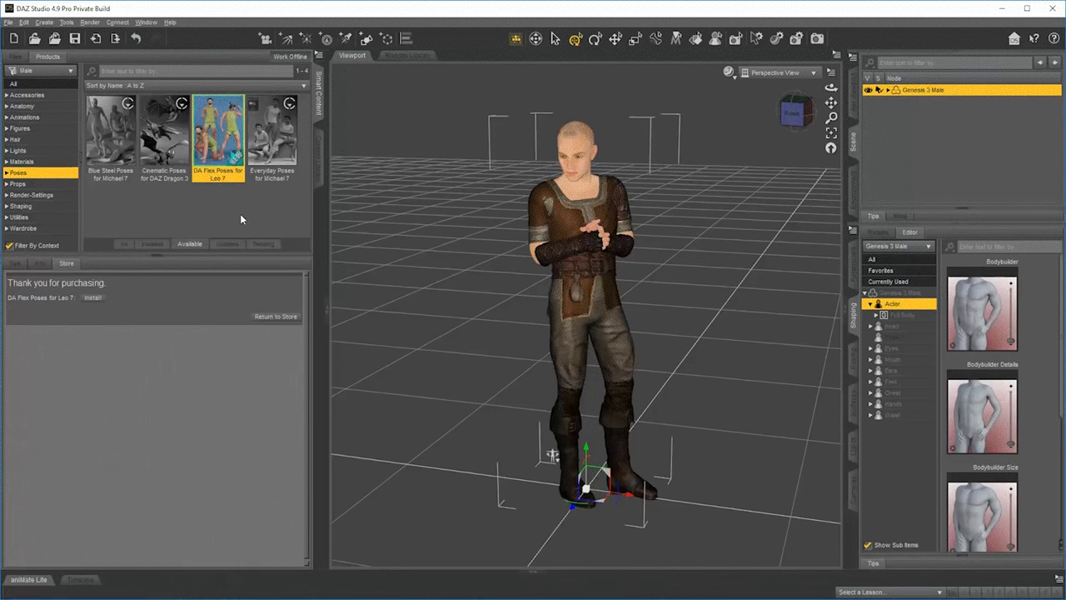
left_click(151, 244)
left_click_drag(179, 258, 154, 427)
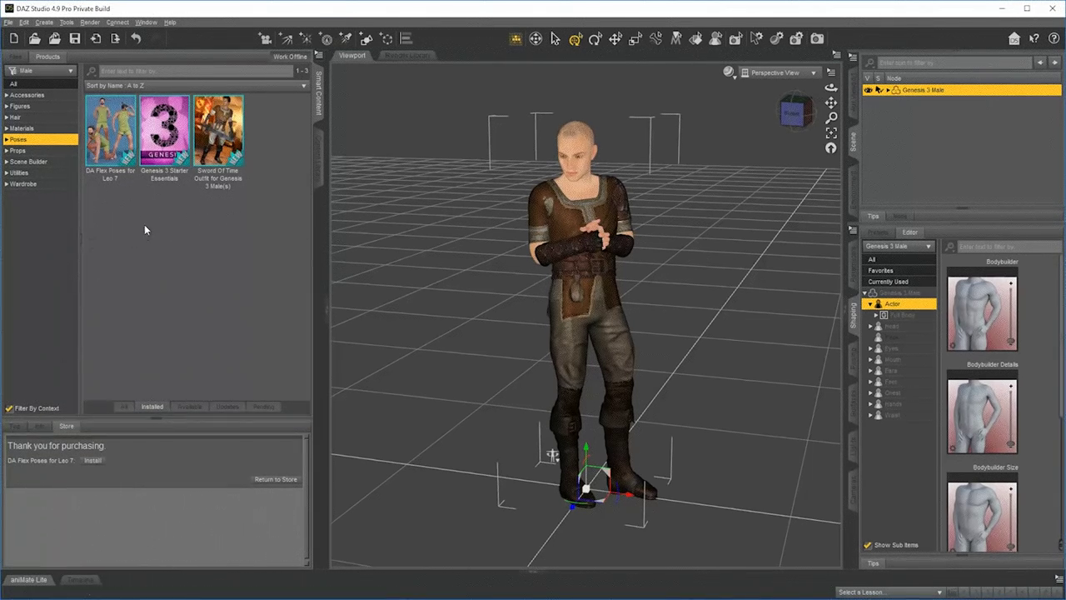
Apply the Flex 01 pose from DA Flex Poses for Leo 7 with joint limits turned off
left_click(107, 127)
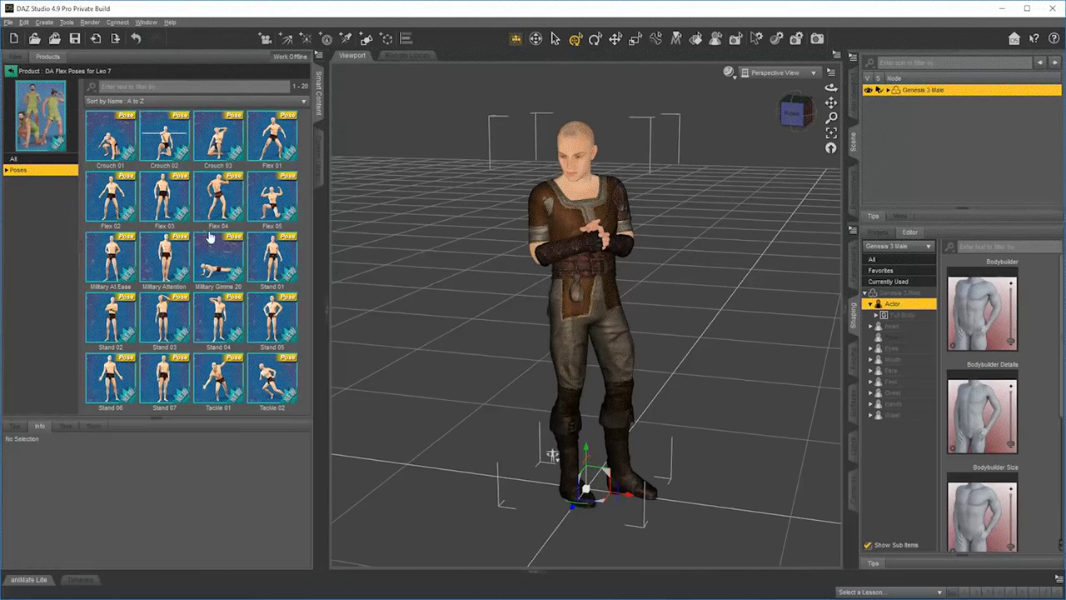
double_click(271, 137)
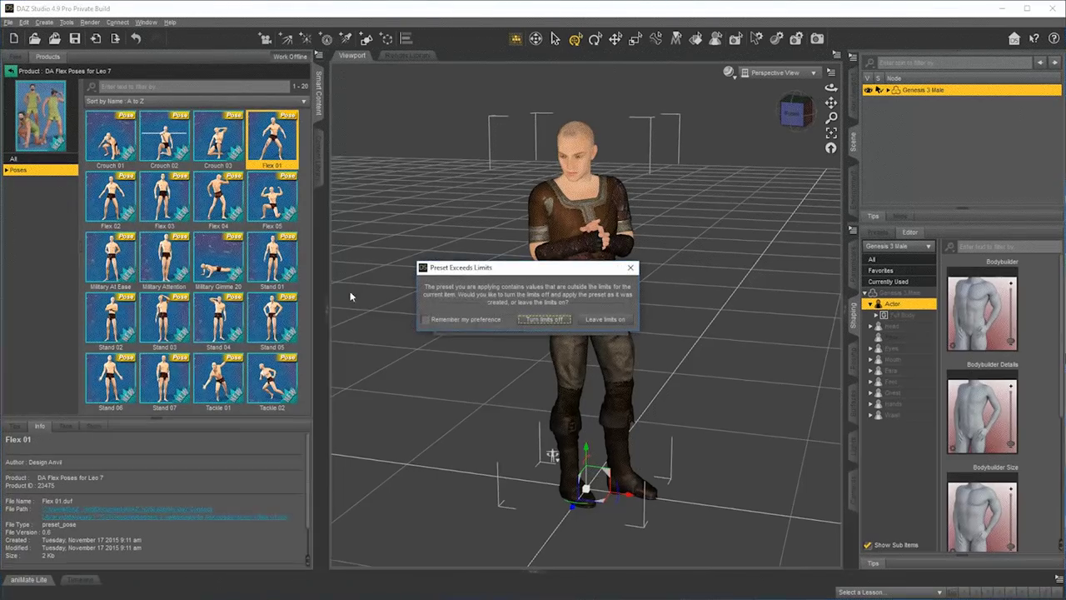
left_click(547, 320)
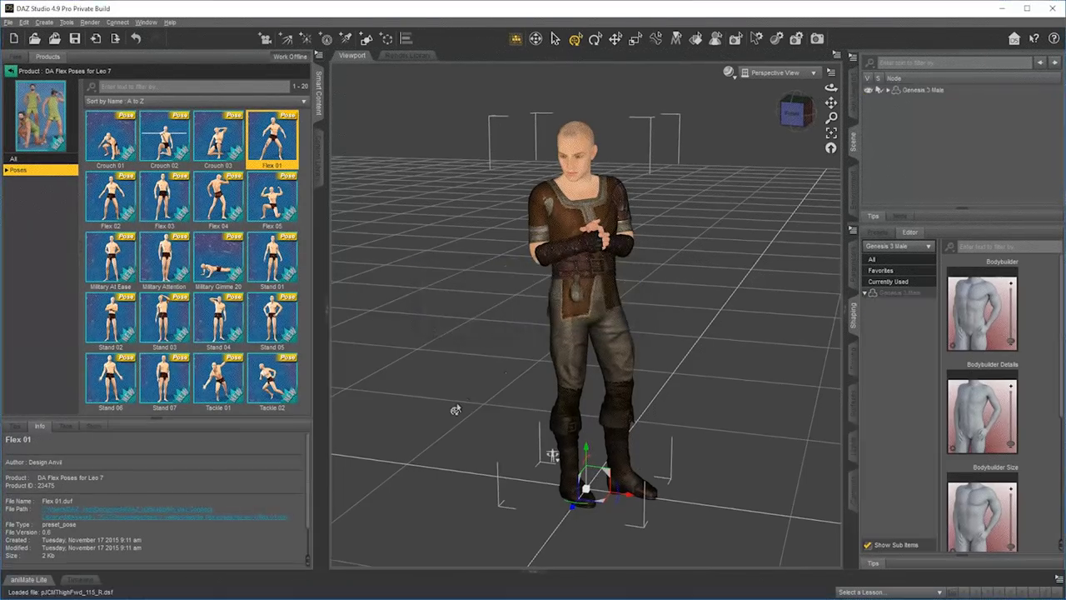